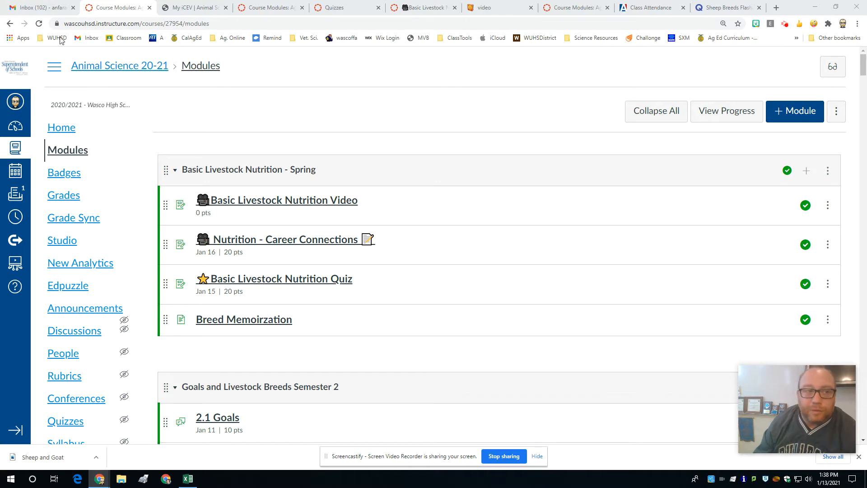
# Add a new assignment named Breed ID Quiz ALL to the Breeds for the Spring 2021 module.
pyautogui.click(39, 23)
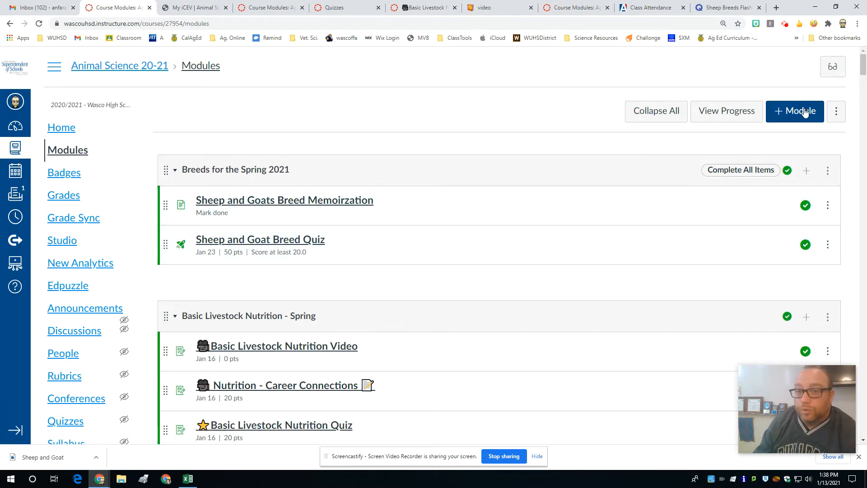
pyautogui.click(806, 172)
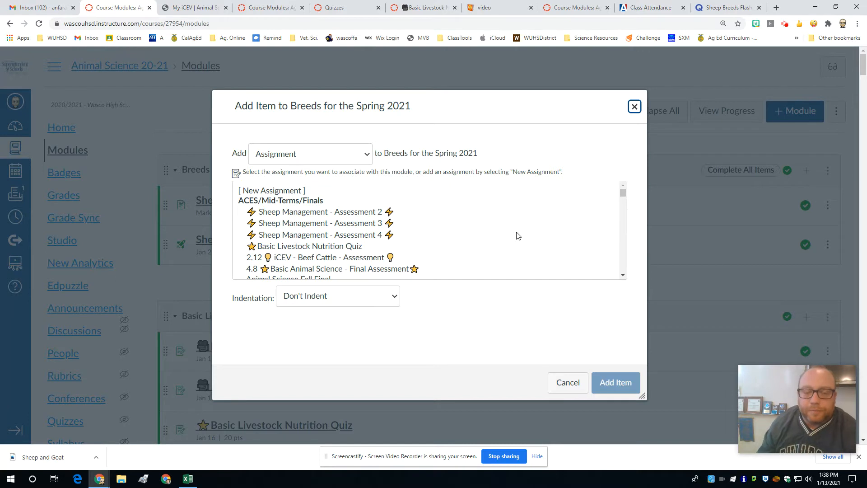
pyautogui.click(317, 190)
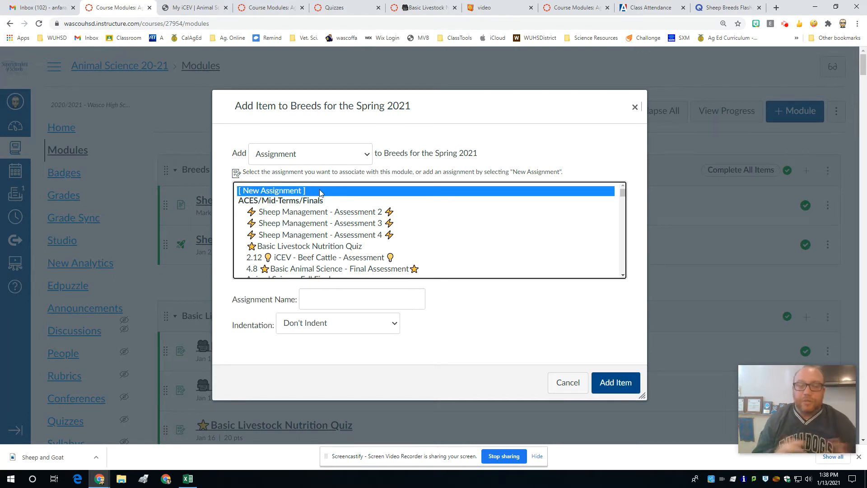
pyautogui.click(325, 303)
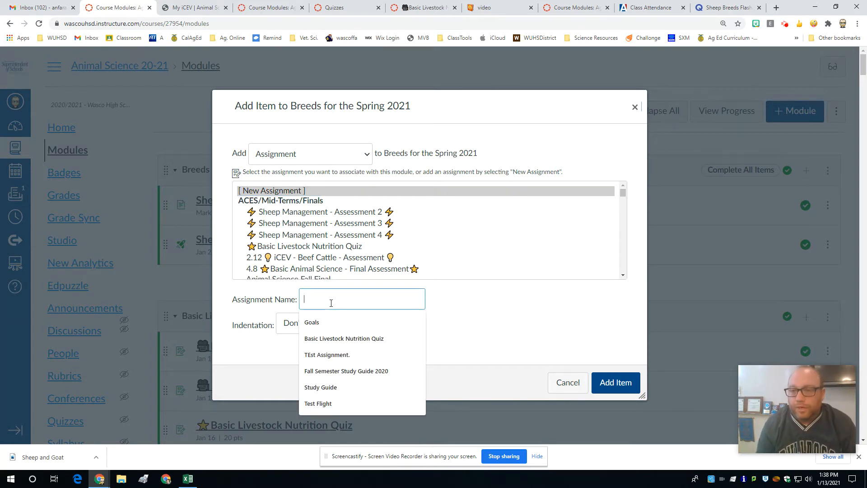
pyautogui.write('Bree')
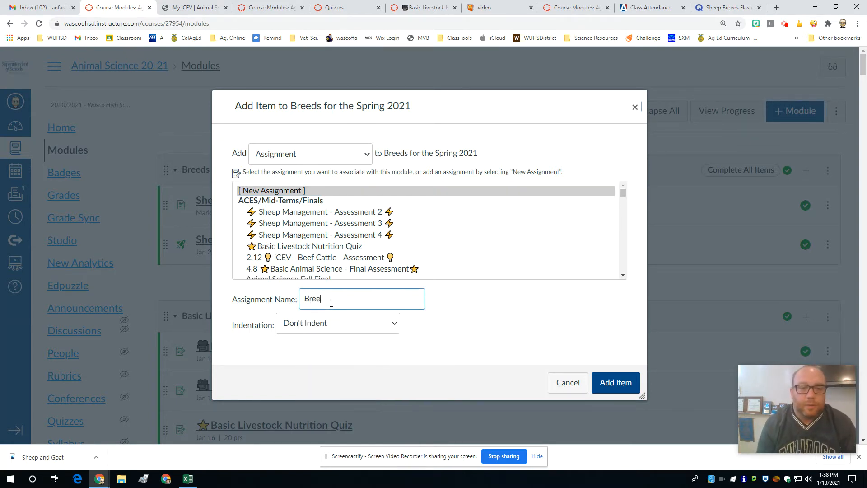
pyautogui.write('d ID Quiz')
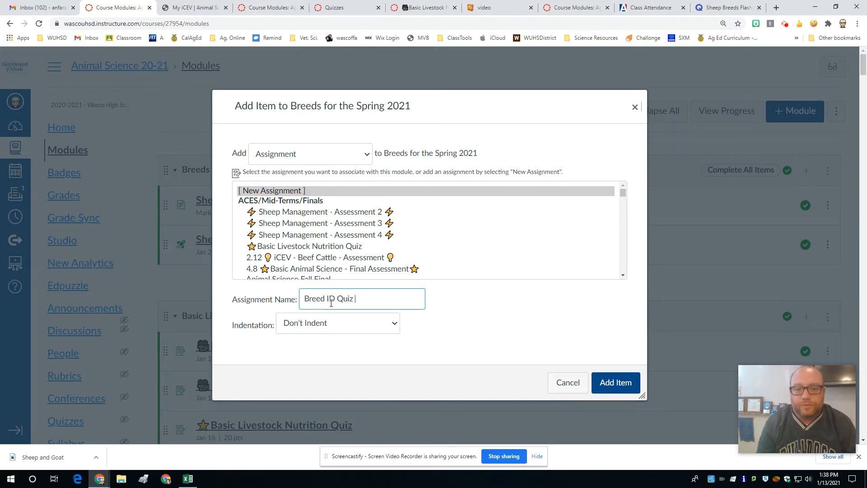
pyautogui.write(' ALL')
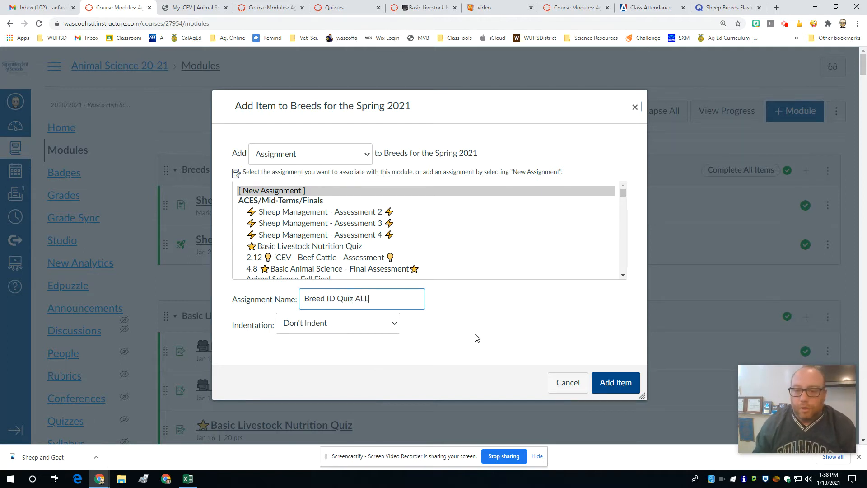
pyautogui.click(616, 382)
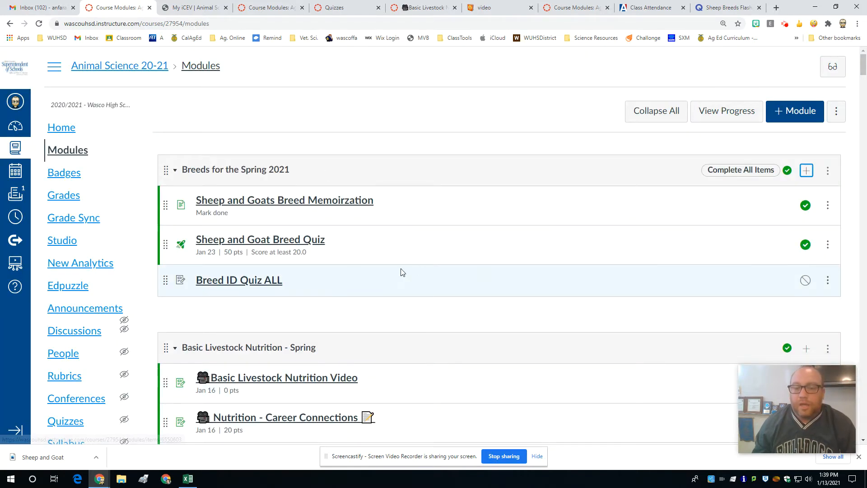
# Open the Breed ID Quiz ALL assignment for editing and set its points to 100.
pyautogui.click(244, 283)
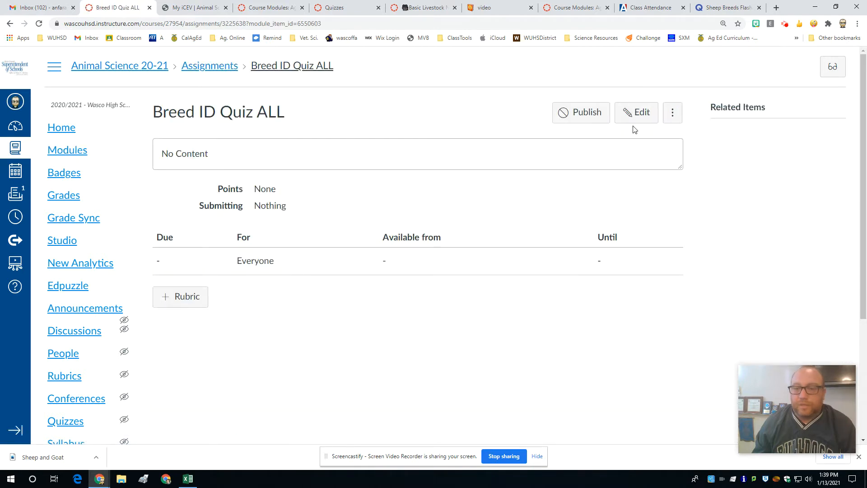
pyautogui.click(641, 114)
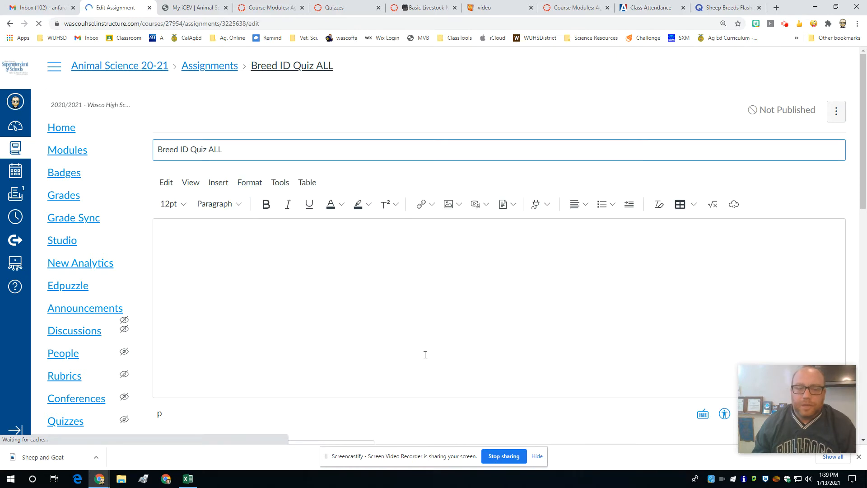
pyautogui.scroll(-4, 559, 182)
pyautogui.scroll(-2, 495, 319)
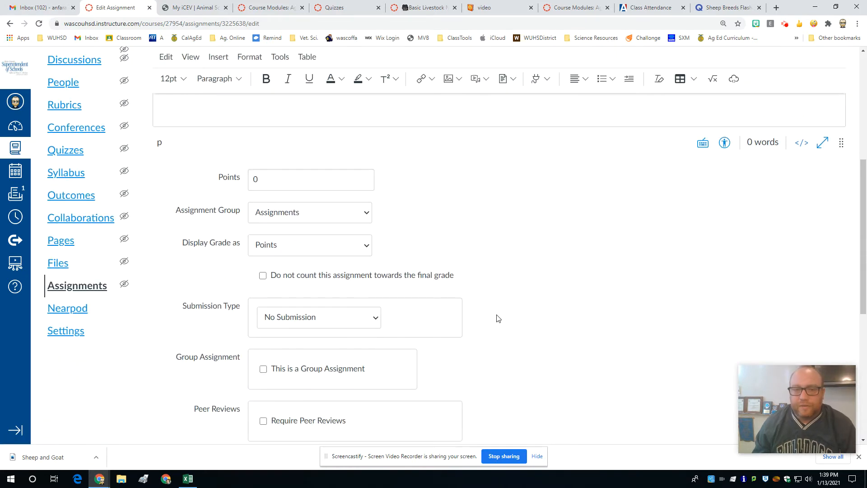
pyautogui.click(295, 185)
pyautogui.write('100')
# Keep the quiz in the Assignments group and display its grade as Letter Grade.
pyautogui.click(323, 215)
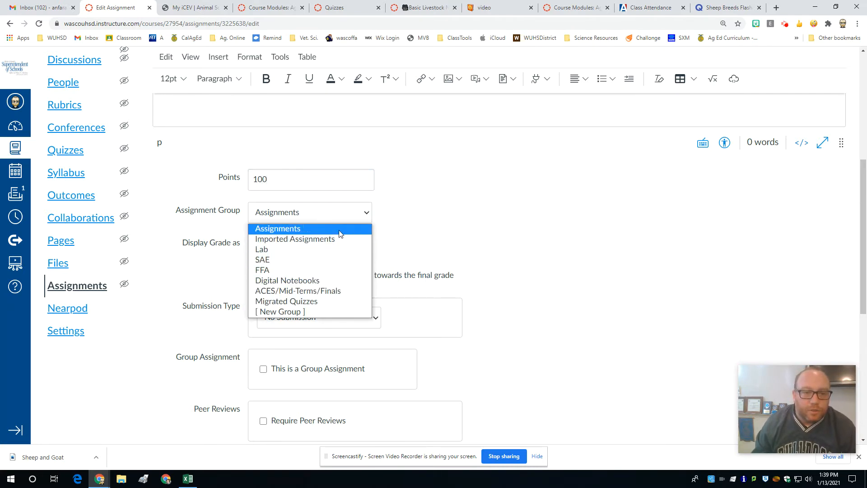
pyautogui.click(339, 229)
pyautogui.click(340, 251)
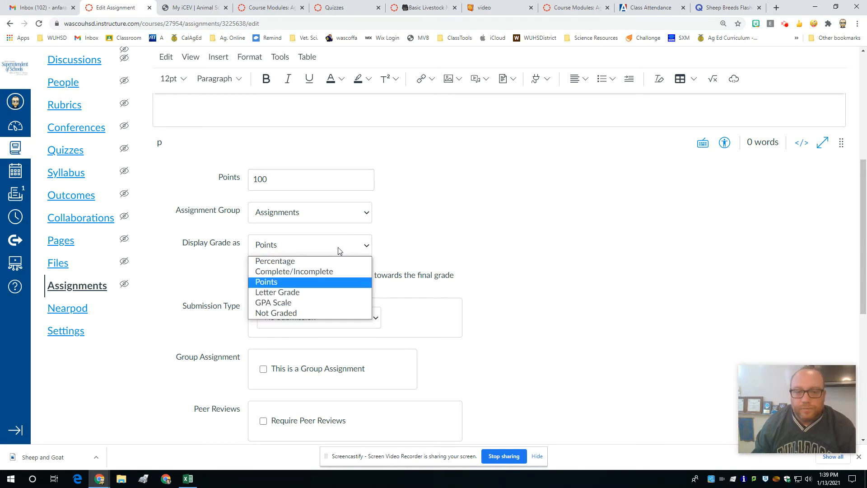
pyautogui.click(299, 294)
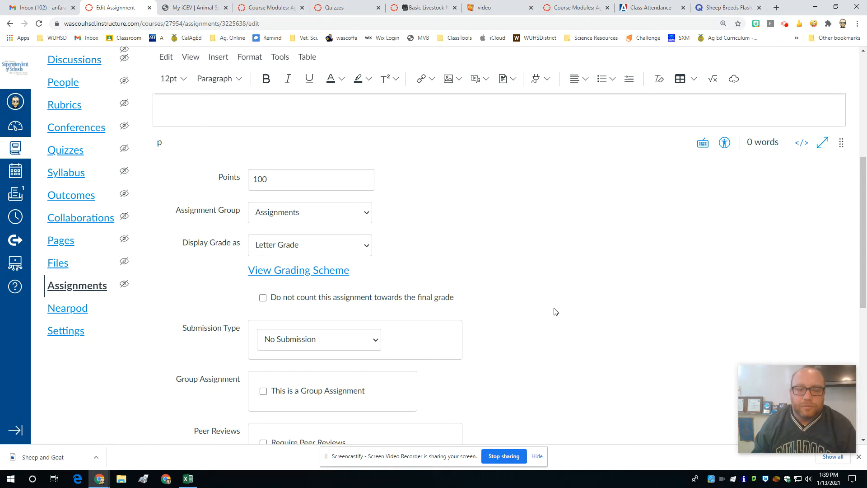
# Set the submission type to External Tool and select Quizzes 2 as the tool.
pyautogui.scroll(-3, 553, 311)
pyautogui.scroll(-2, 553, 310)
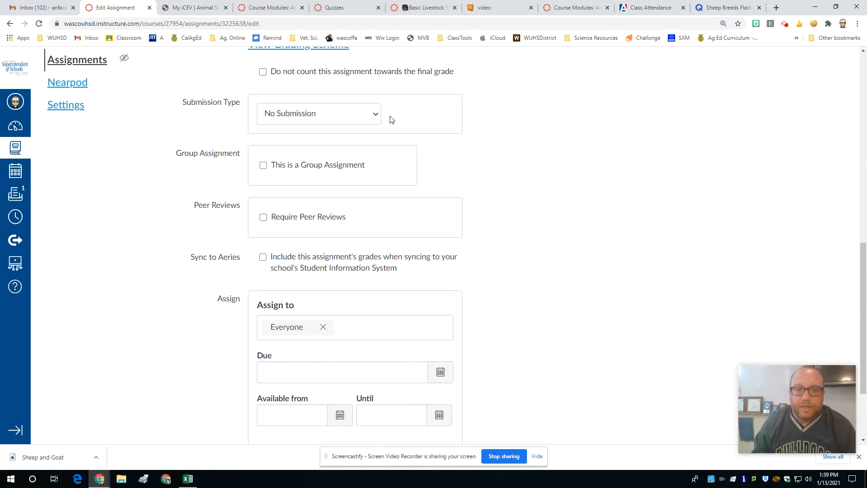
pyautogui.click(361, 117)
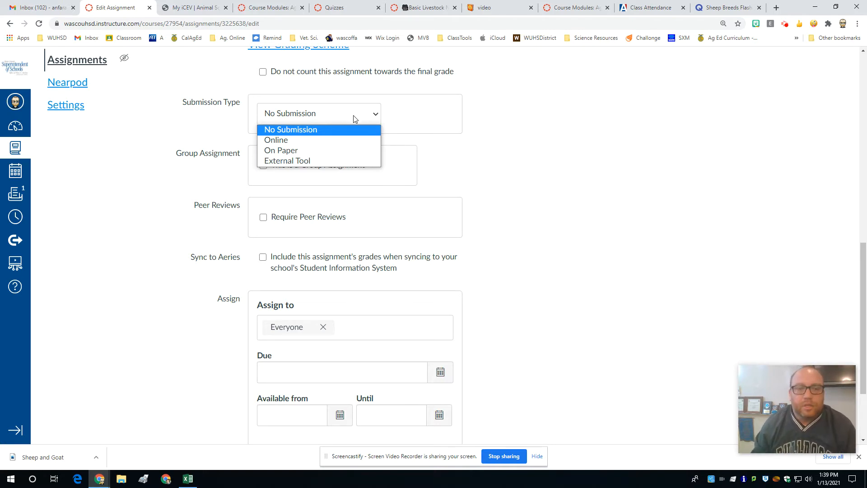
pyautogui.click(298, 160)
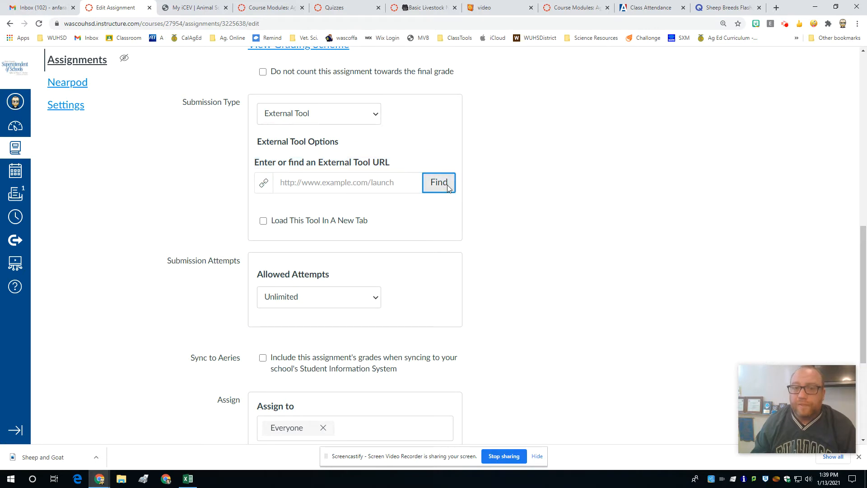
pyautogui.click(447, 187)
pyautogui.scroll(-10, 433, 253)
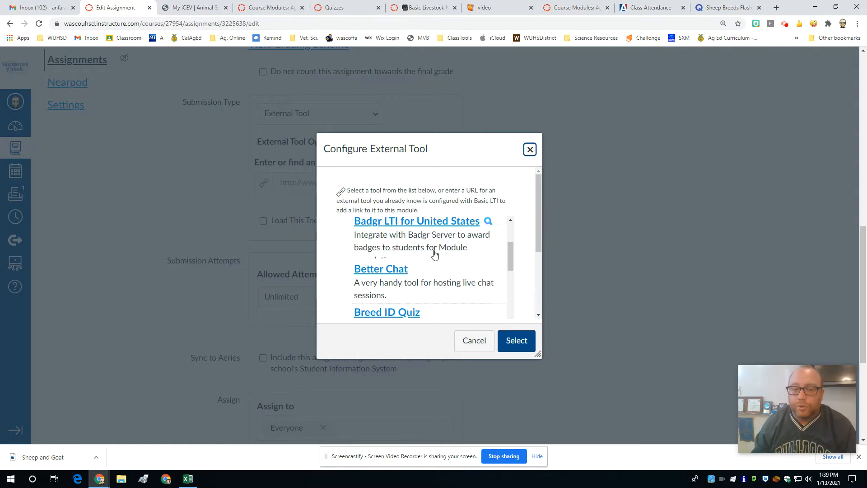
pyautogui.scroll(-6, 434, 254)
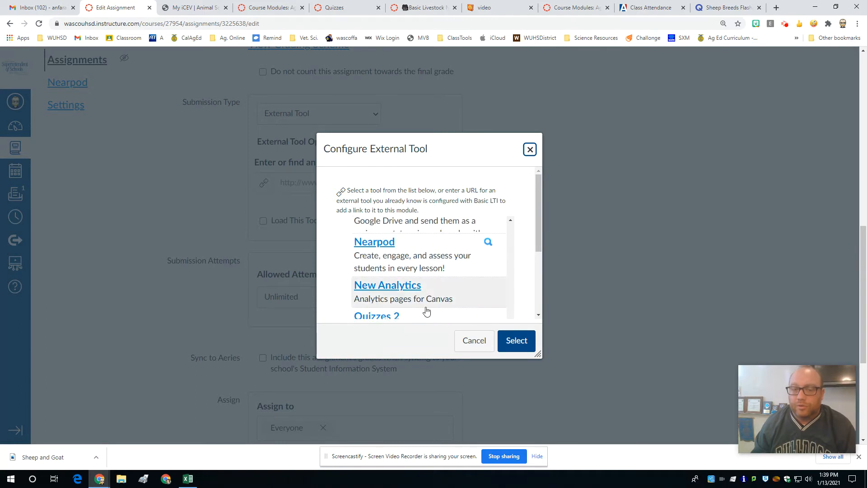
pyautogui.scroll(-1, 374, 285)
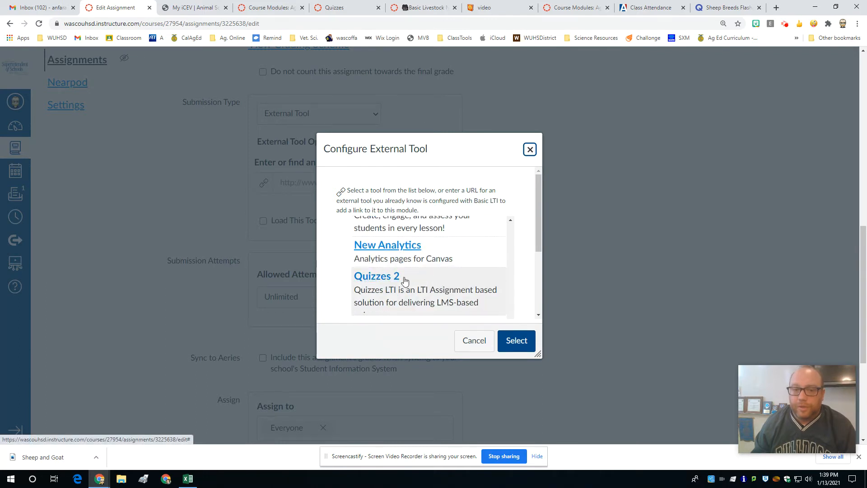
pyautogui.click(374, 281)
pyautogui.click(520, 341)
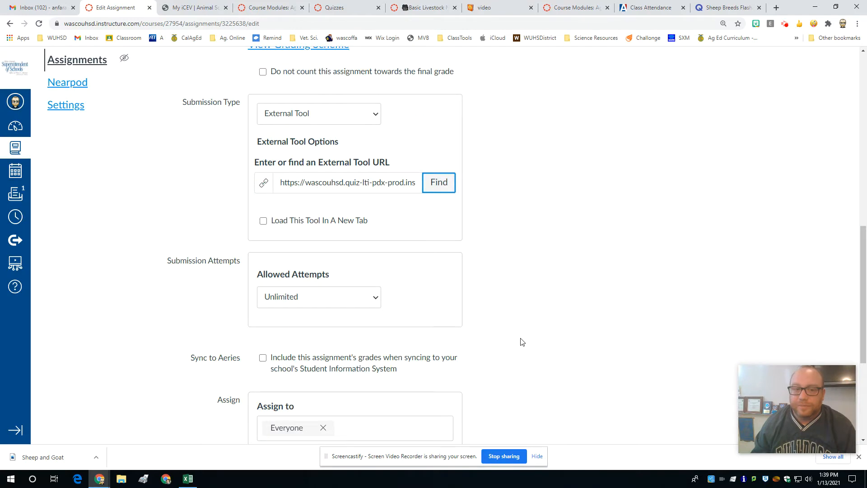
# Save the assignment with Everyone assigned and no dates, opening its quiz build page.
pyautogui.scroll(-5, 497, 300)
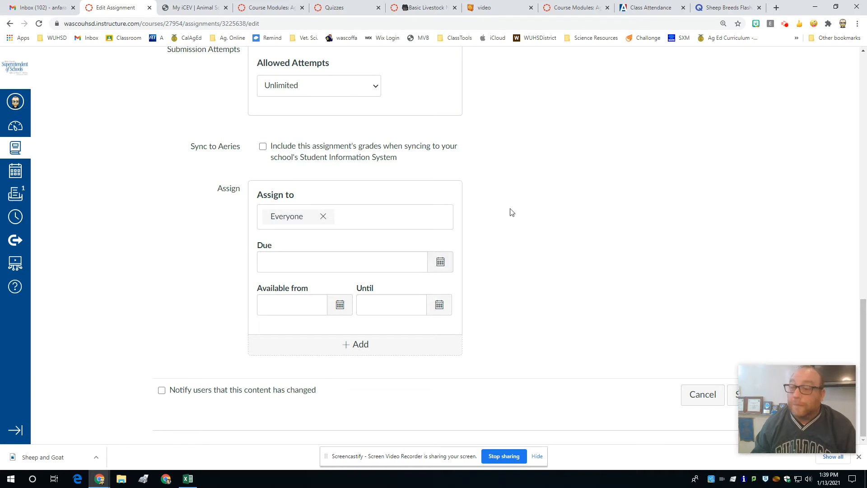
pyautogui.moveTo(824, 436)
pyautogui.moveTo(823, 432); pyautogui.dragTo(820, 328)
pyautogui.click(825, 395)
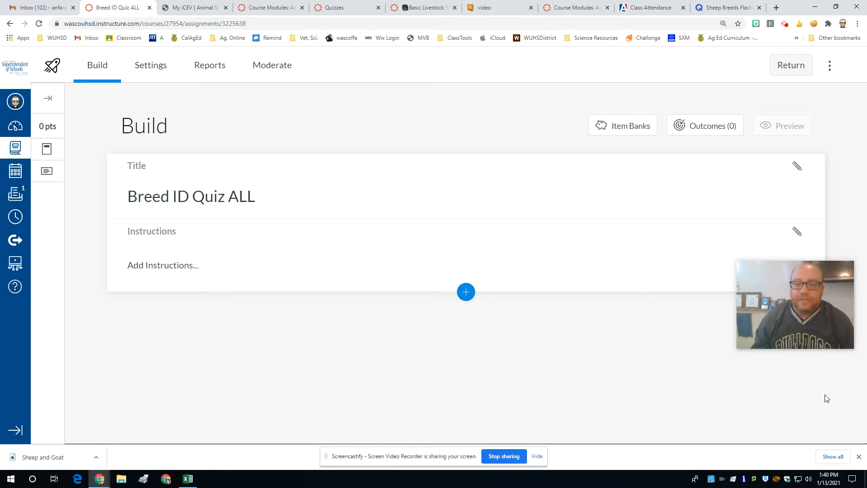
pyautogui.moveTo(816, 299)
pyautogui.moveTo(817, 299); pyautogui.dragTo(826, 396)
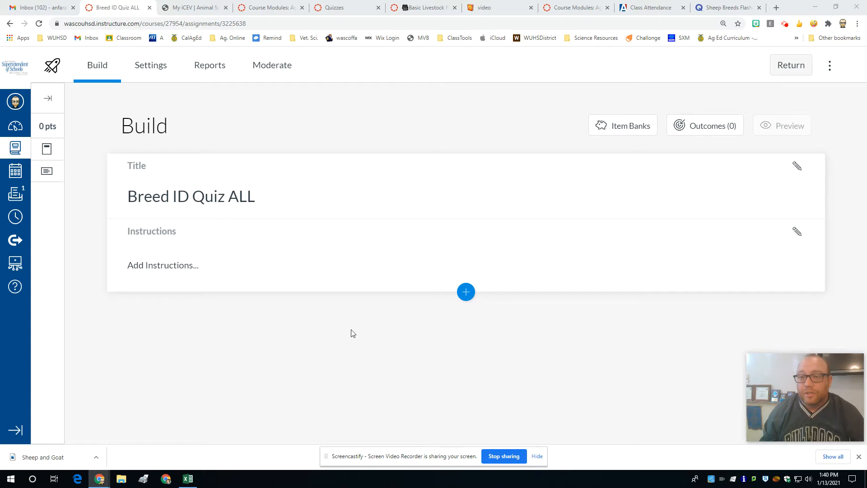
# Open item bank management and view the sharing options of the Animal & Society bank without sharing it.
pyautogui.click(829, 69)
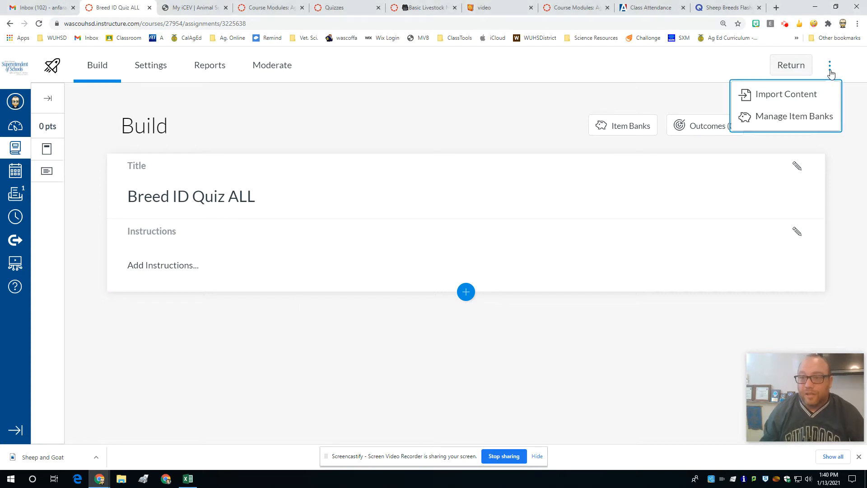
pyautogui.click(774, 122)
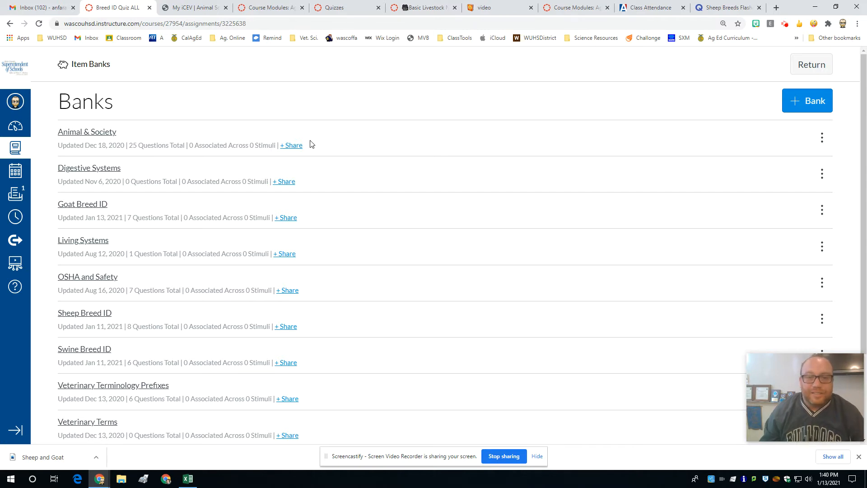
pyautogui.click(292, 145)
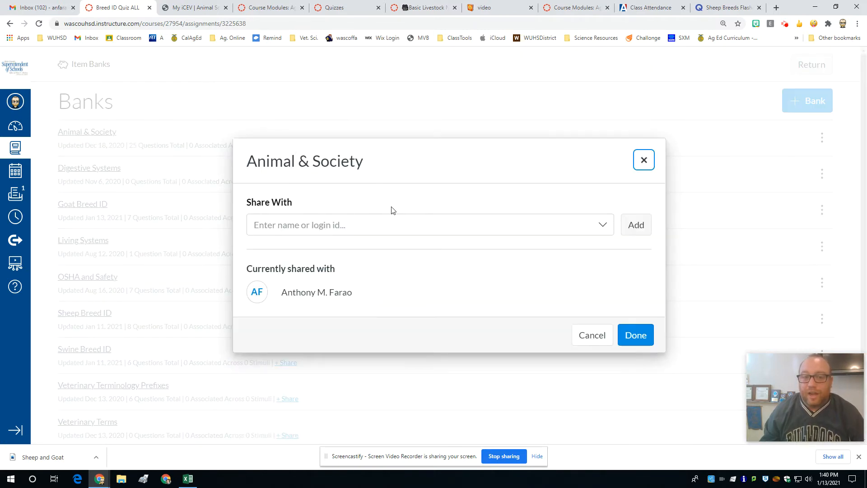
pyautogui.click(299, 227)
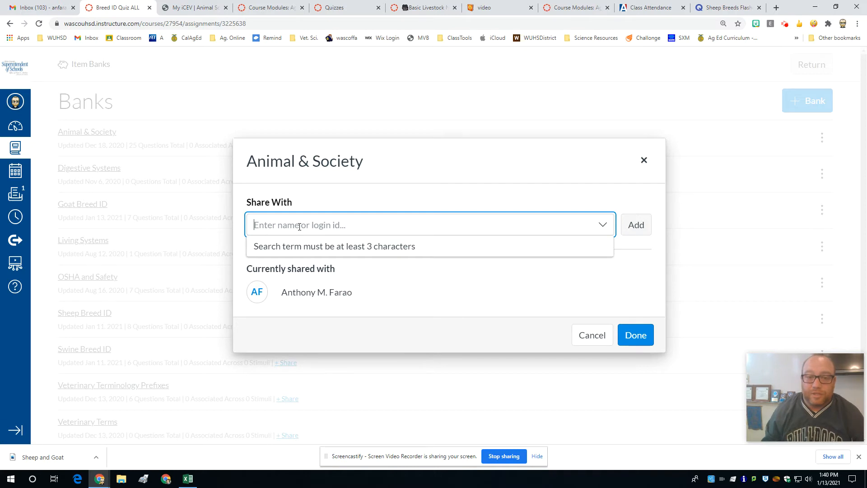
pyautogui.click(587, 338)
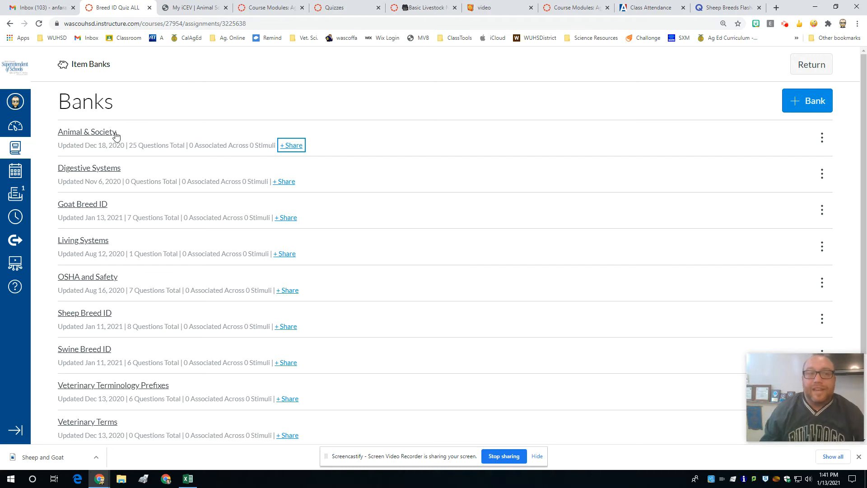
# View the edit options of the Animal & Society bank without changing it, and return to the quiz build page.
pyautogui.click(822, 137)
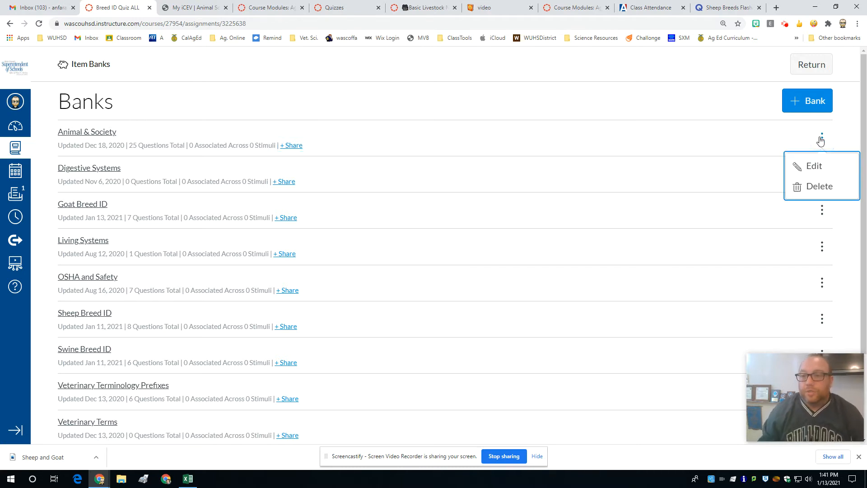
pyautogui.click(816, 168)
pyautogui.click(474, 302)
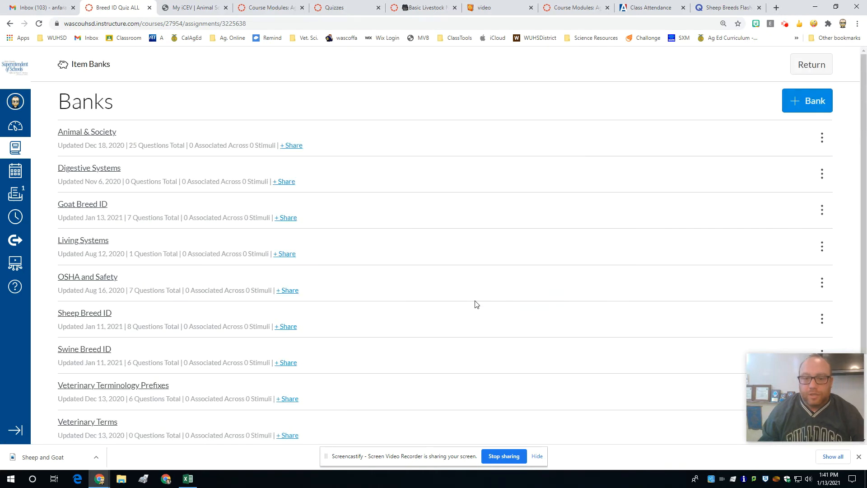
pyautogui.scroll(-2, 100, 231)
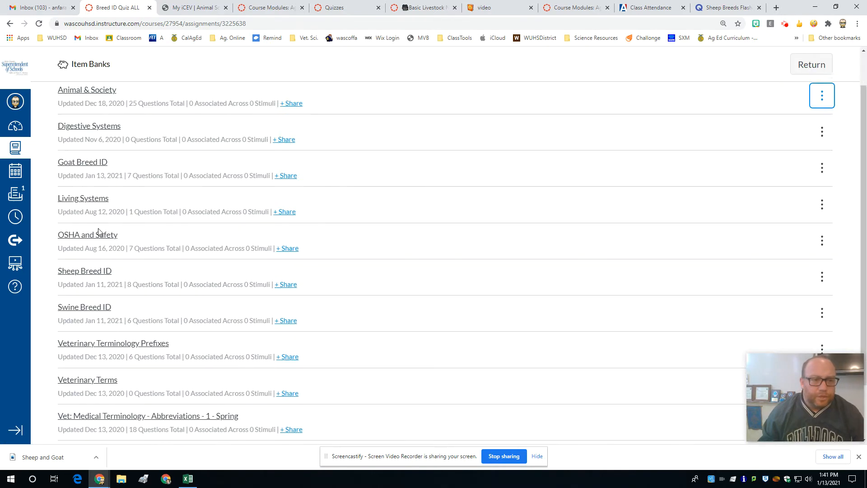
pyautogui.scroll(2, 442, 209)
pyautogui.click(819, 65)
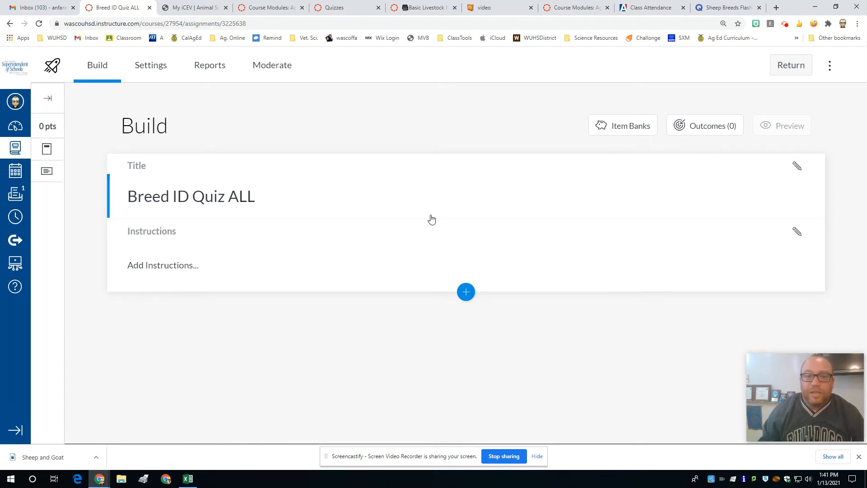
# Add all questions from the Sheep Breed ID item bank to the quiz.
pyautogui.click(627, 129)
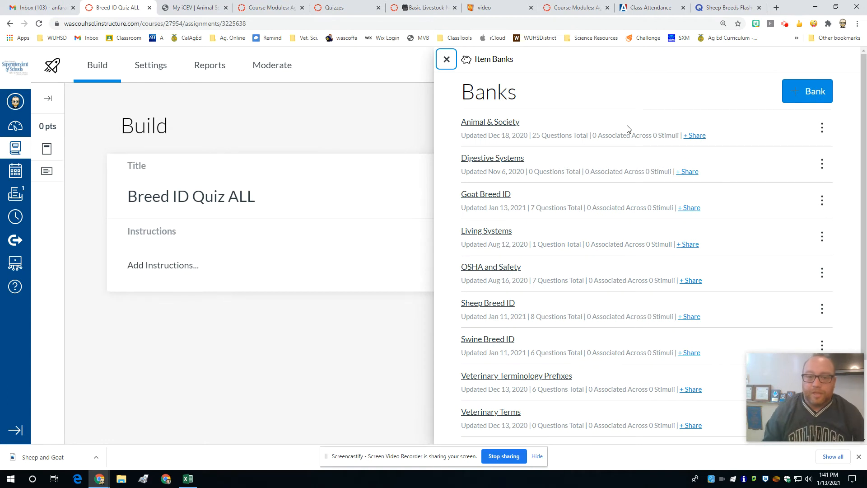
pyautogui.scroll(-2, 567, 201)
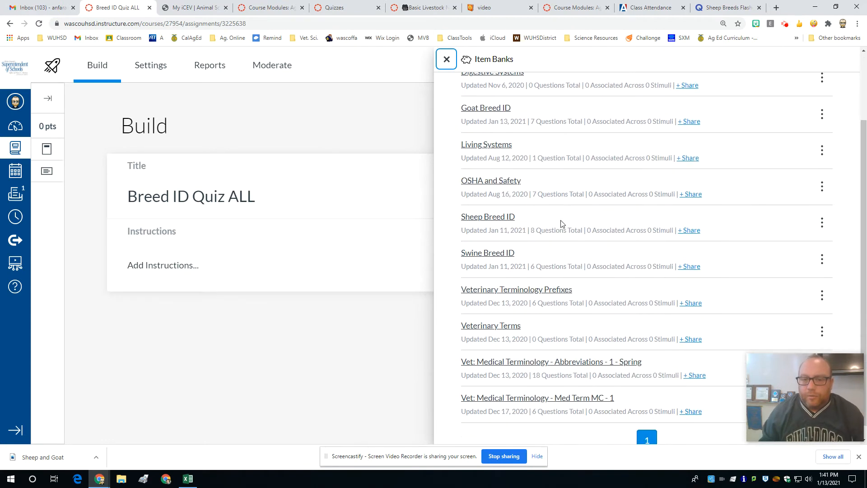
pyautogui.click(480, 215)
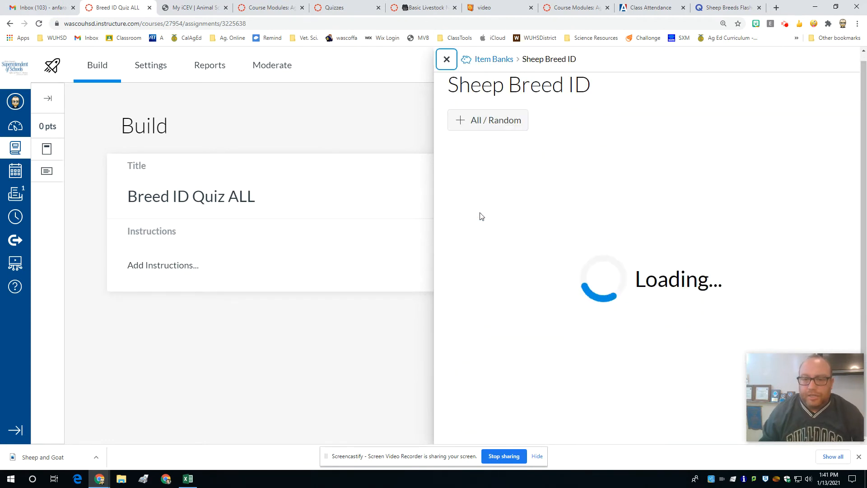
pyautogui.click(514, 123)
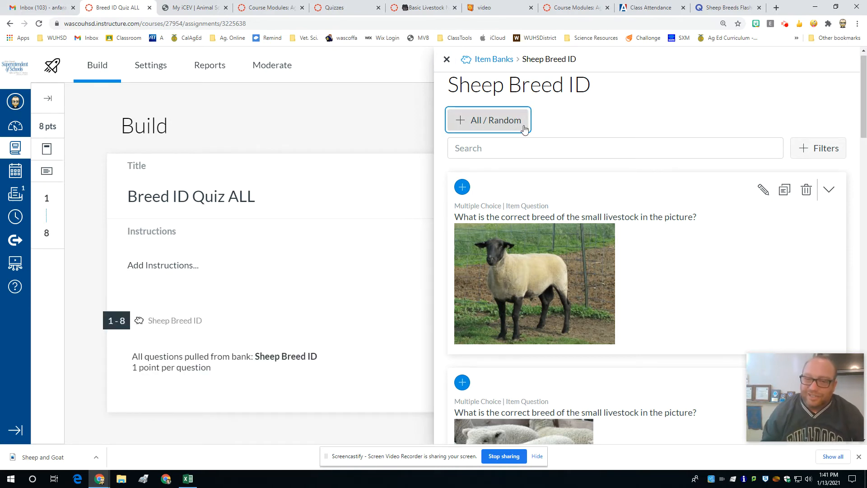
# Return to the bank list and add all questions from the Swine Breed ID bank to the quiz.
pyautogui.click(471, 63)
pyautogui.scroll(-1, 519, 307)
pyautogui.scroll(-1, 507, 318)
pyautogui.click(487, 242)
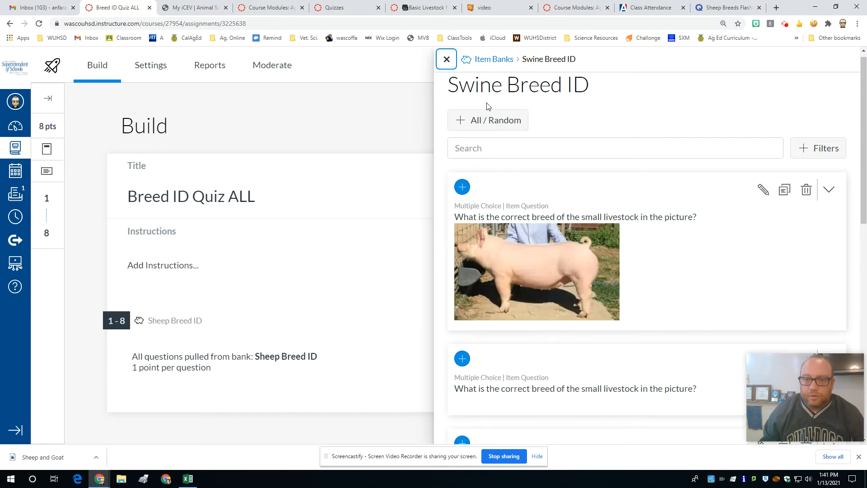
pyautogui.click(480, 128)
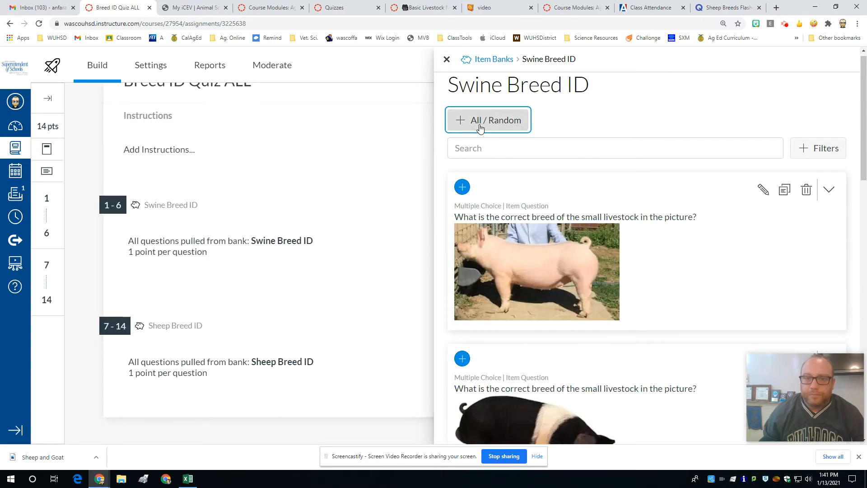
# Return to the bank list and add all questions from the Goat Breed ID bank to the quiz.
pyautogui.click(497, 59)
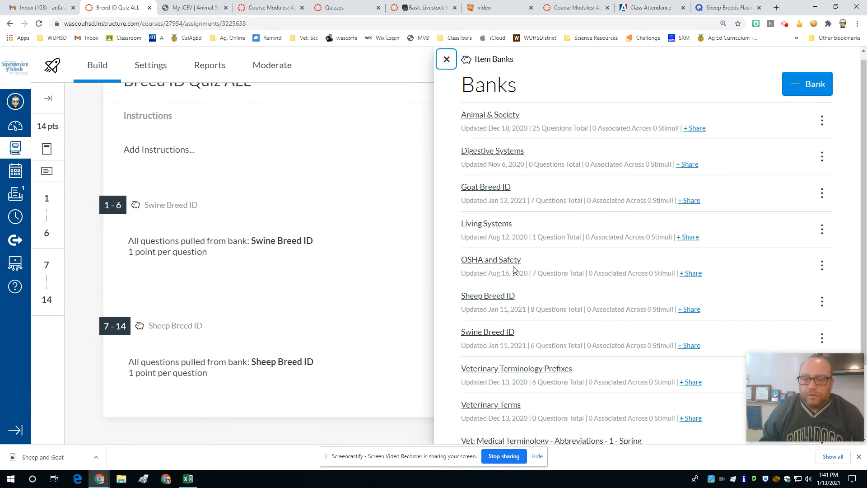
pyautogui.scroll(-2, 514, 269)
pyautogui.scroll(2, 542, 266)
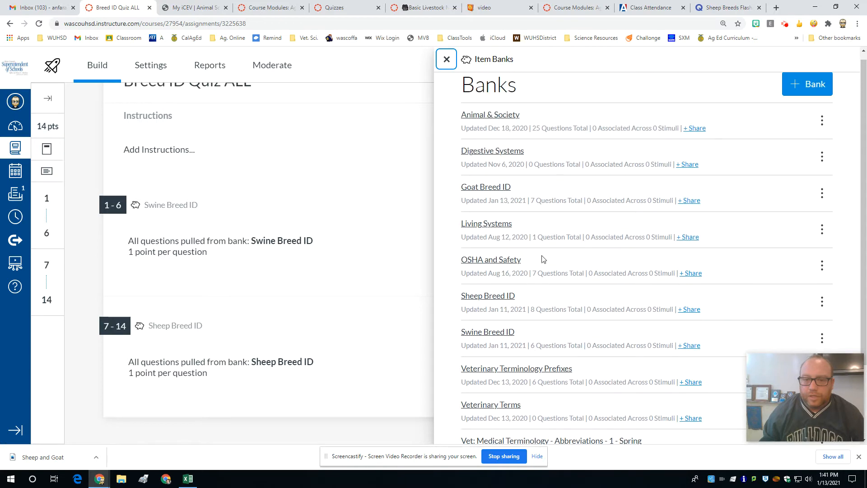
pyautogui.click(480, 188)
pyautogui.click(494, 124)
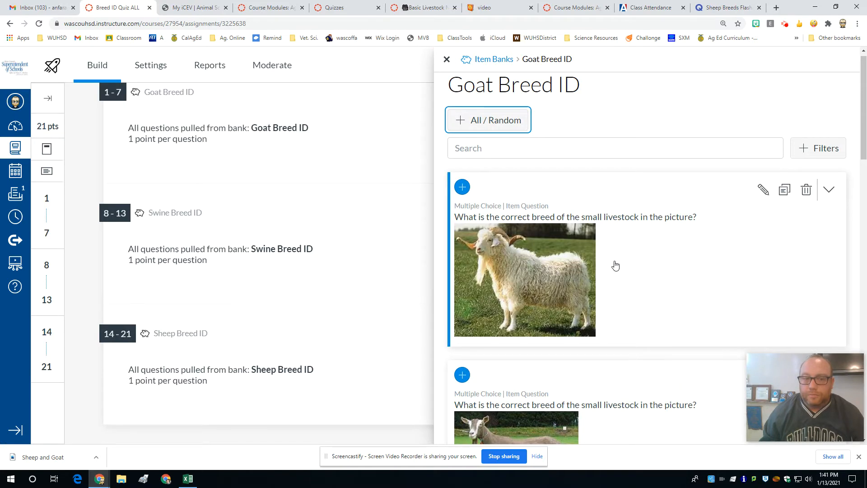
# Add the single fill-in-the-blank question about the human disease related to SIV from the Animal & Society bank.
pyautogui.click(483, 59)
pyautogui.scroll(-2, 500, 346)
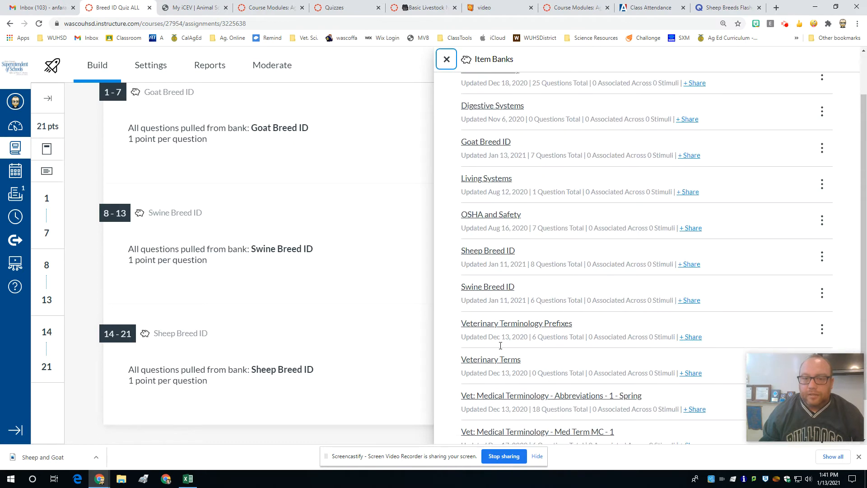
pyautogui.scroll(-1, 500, 345)
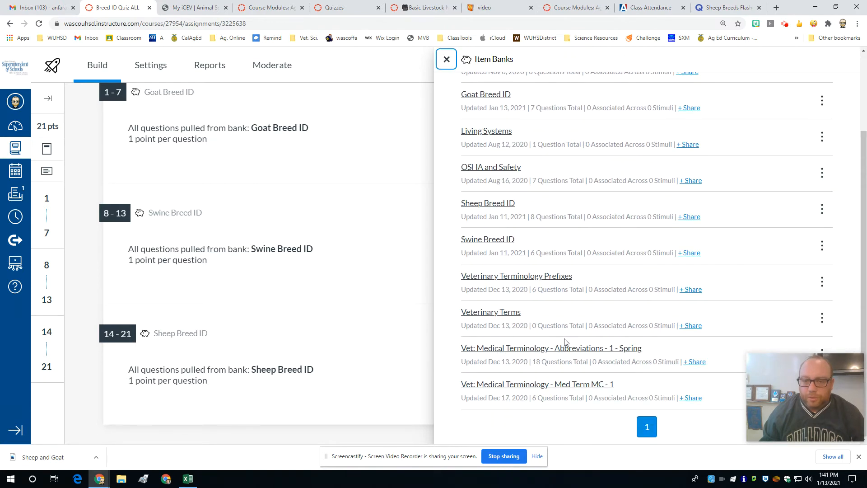
pyautogui.scroll(2, 558, 341)
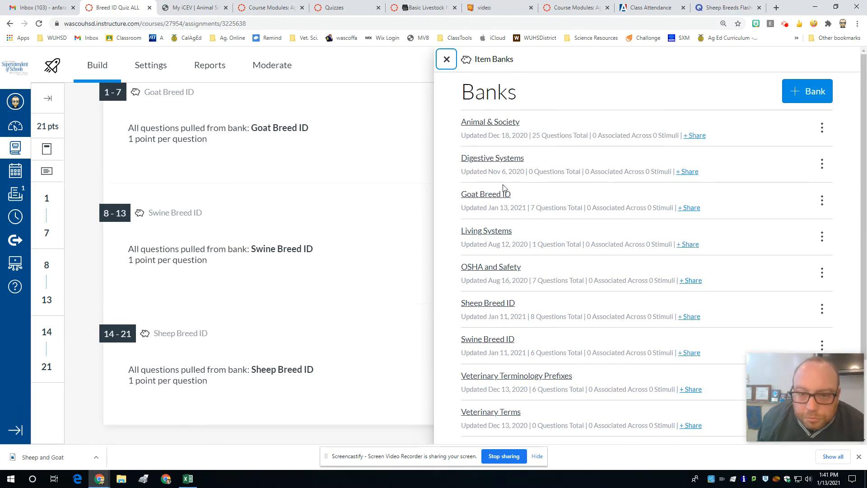
pyautogui.click(497, 123)
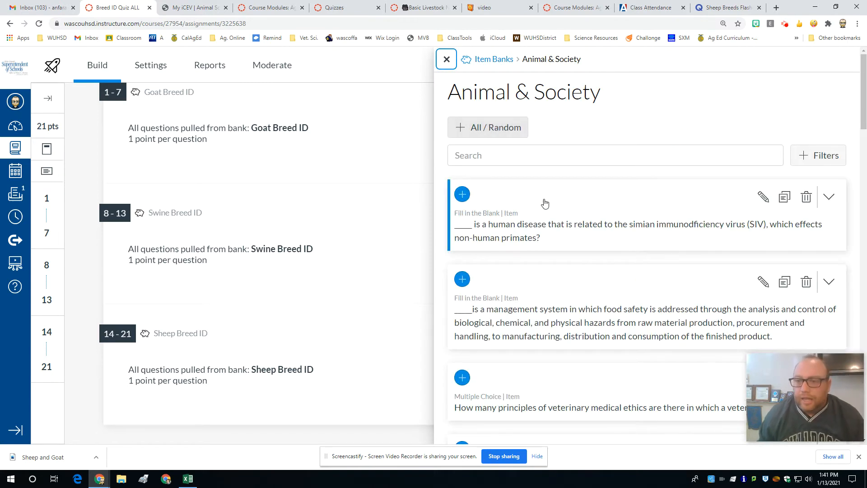
pyautogui.scroll(-5, 549, 214)
pyautogui.scroll(-20, 549, 214)
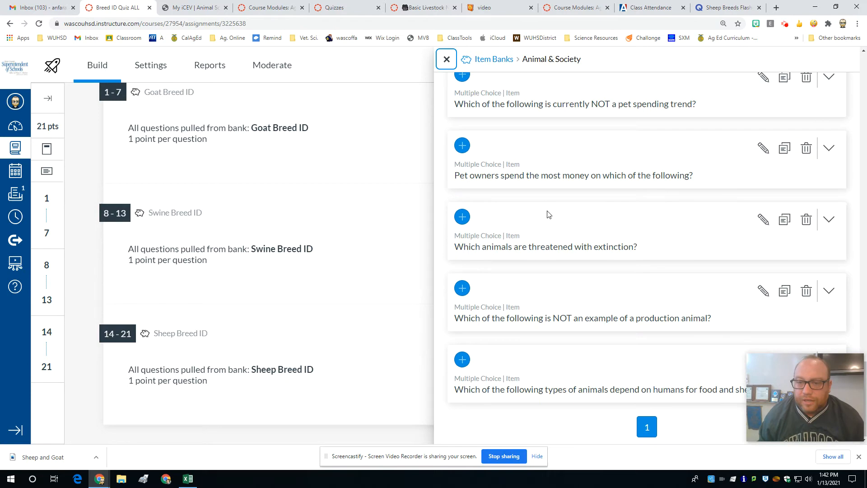
pyautogui.scroll(20, 548, 213)
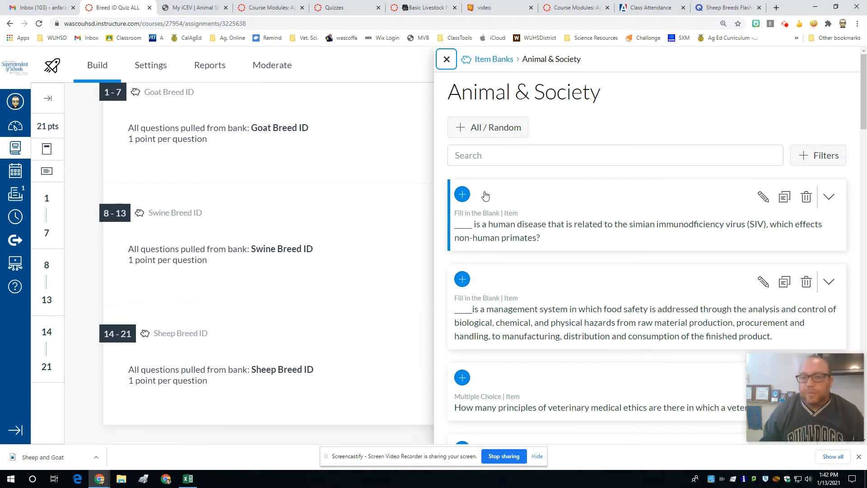
pyautogui.click(461, 195)
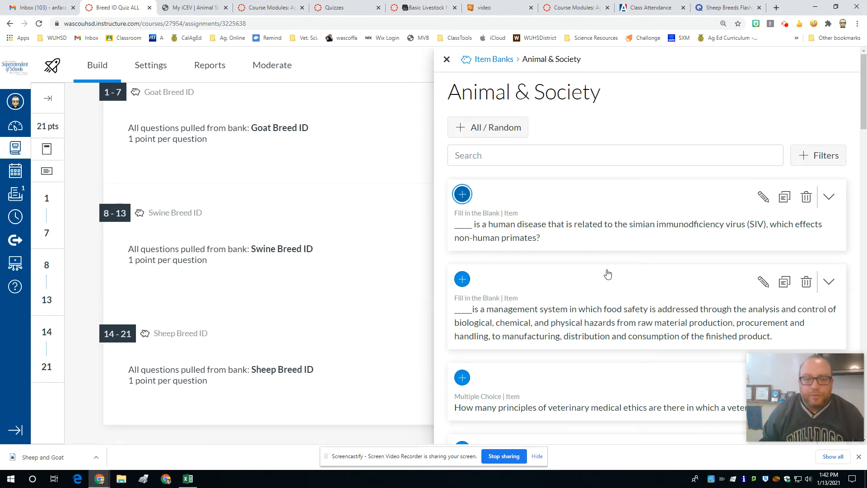
# Add the Theory of Evolution and "Who regulates the Animal Welfare Act?" questions from the Animal & Society bank, and close the item banks.
pyautogui.scroll(-20, 491, 283)
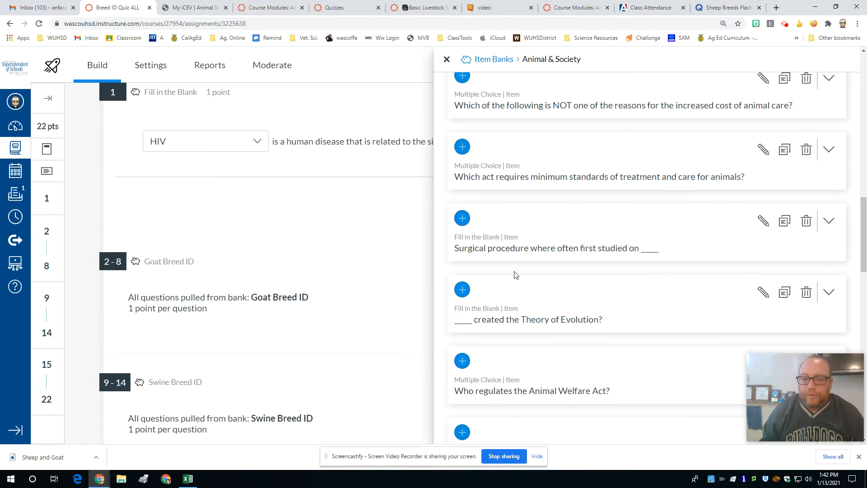
pyautogui.scroll(3, 515, 275)
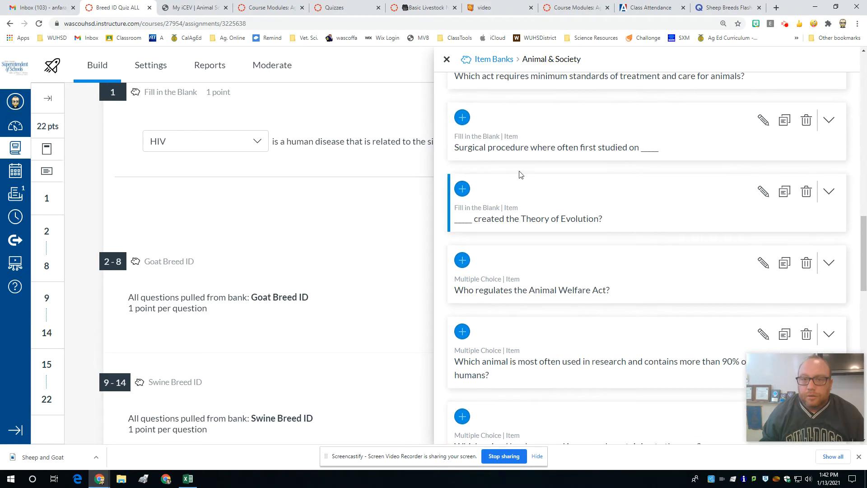
pyautogui.click(462, 190)
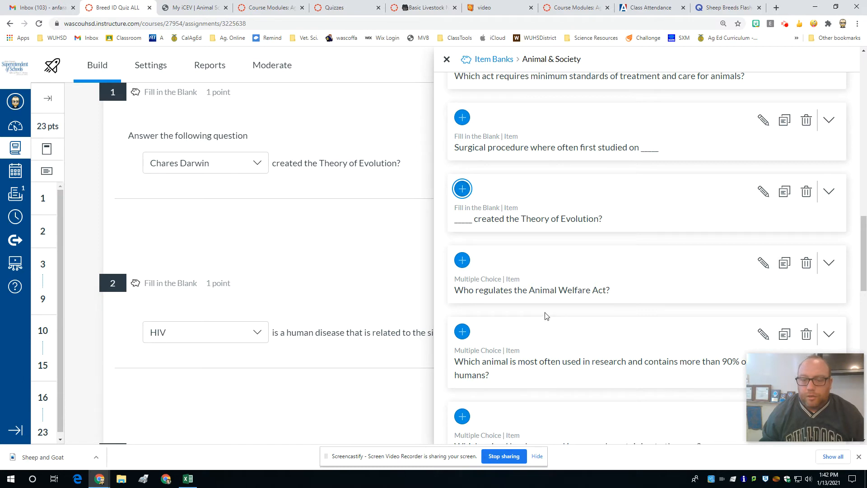
pyautogui.click(462, 261)
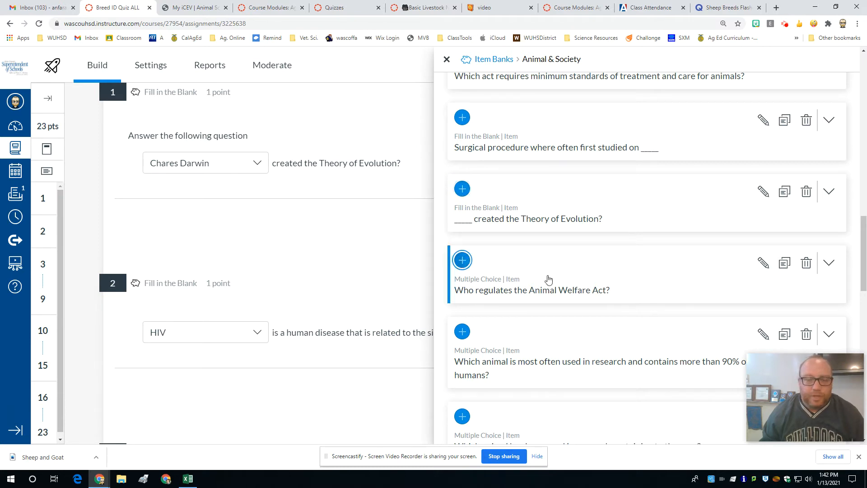
pyautogui.click(446, 59)
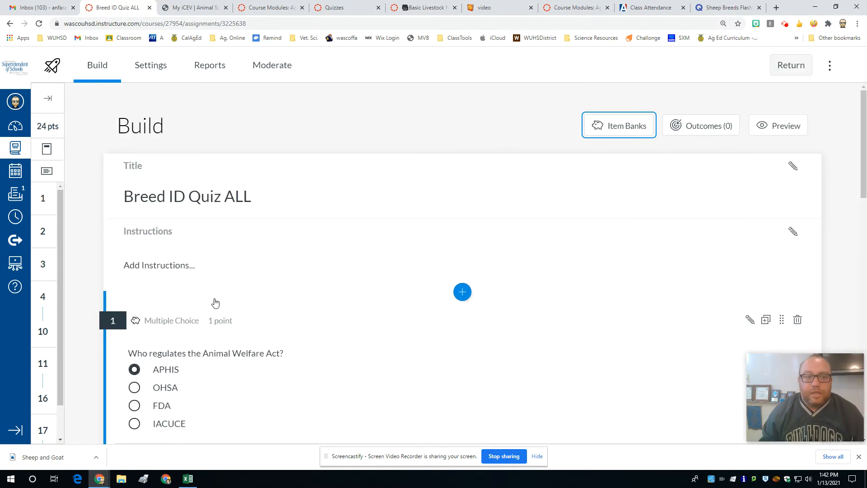
# Set the quiz's Goat Breed ID group to randomly select 5 questions at 2 points per question.
pyautogui.scroll(-12, 215, 303)
pyautogui.scroll(-4, 215, 302)
pyautogui.scroll(4, 215, 301)
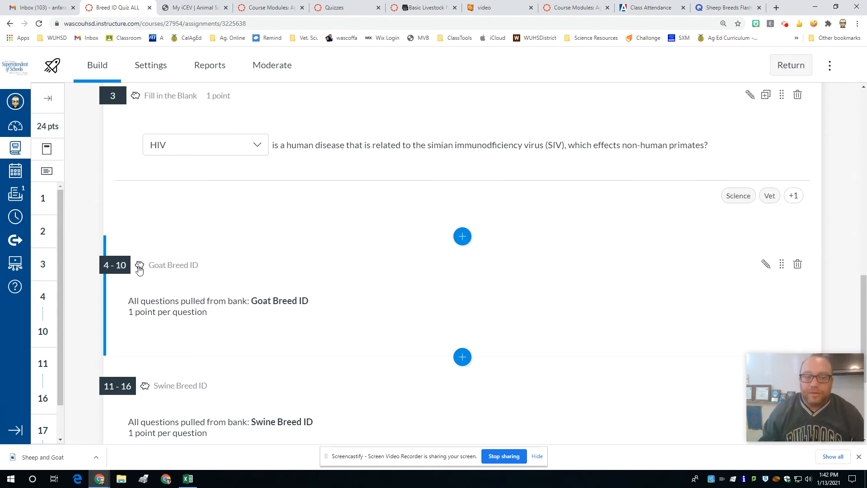
pyautogui.click(242, 300)
pyautogui.scroll(-2, 239, 293)
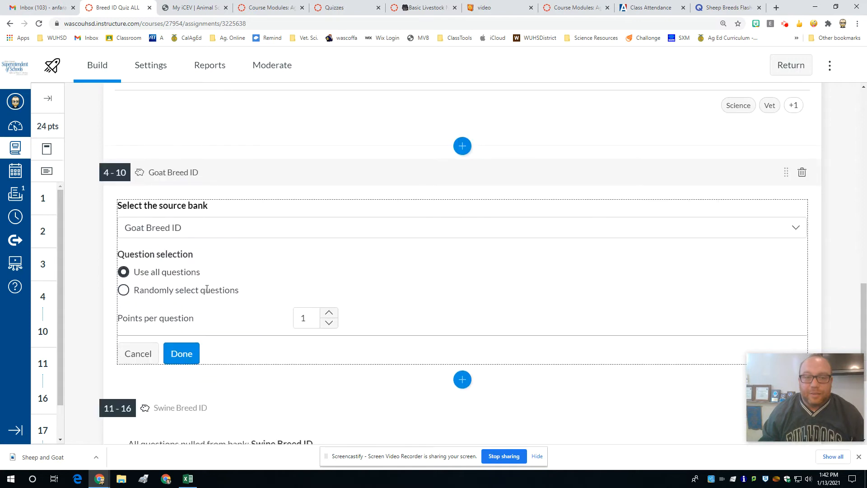
pyautogui.click(124, 291)
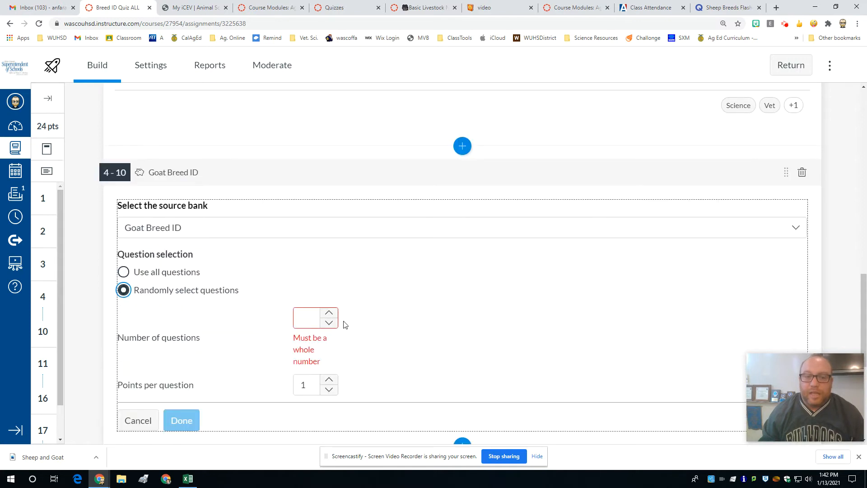
pyautogui.click(328, 313)
pyautogui.click(329, 313)
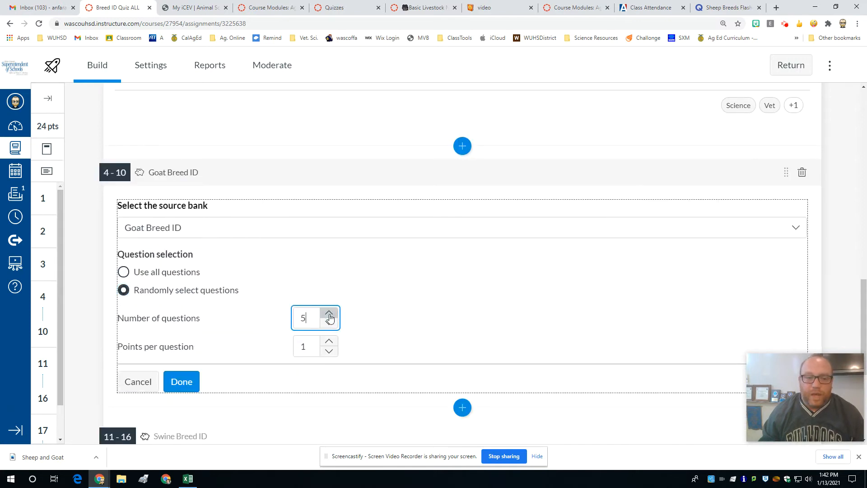
pyautogui.click(329, 341)
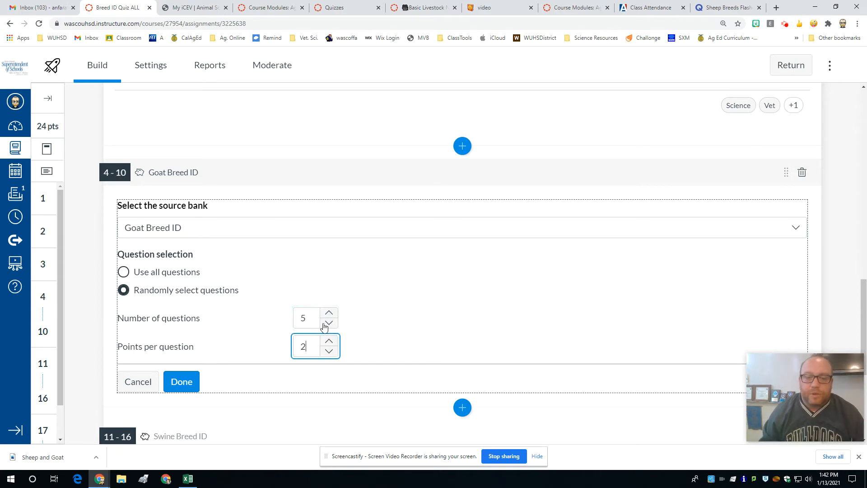
pyautogui.click(181, 381)
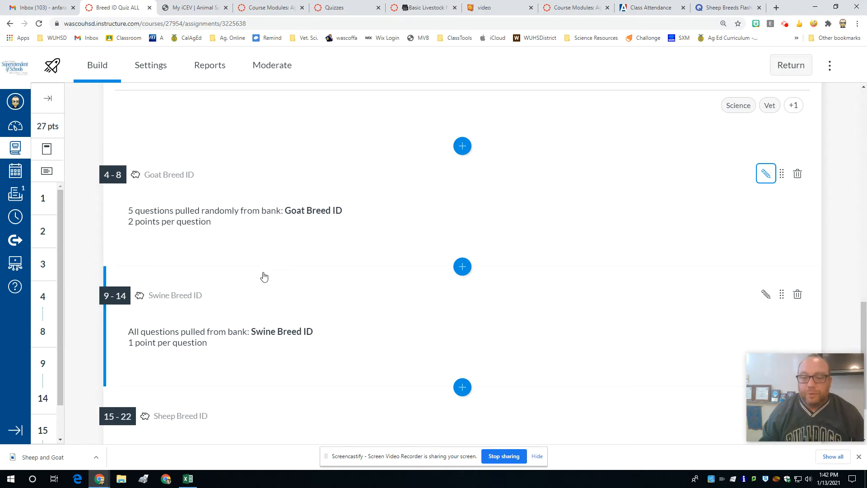
# Set the quiz's Swine Breed ID group to randomly select 5 questions at 2 points per question.
pyautogui.scroll(-2, 274, 273)
pyautogui.click(263, 244)
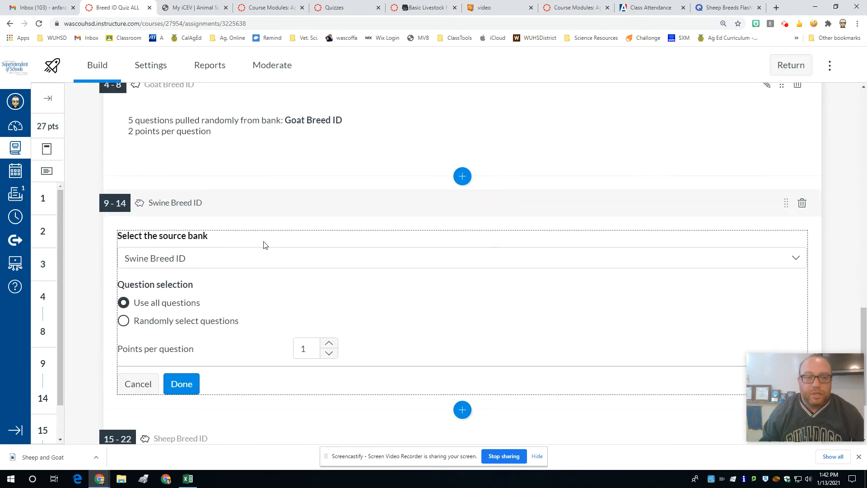
pyautogui.scroll(-1, 228, 264)
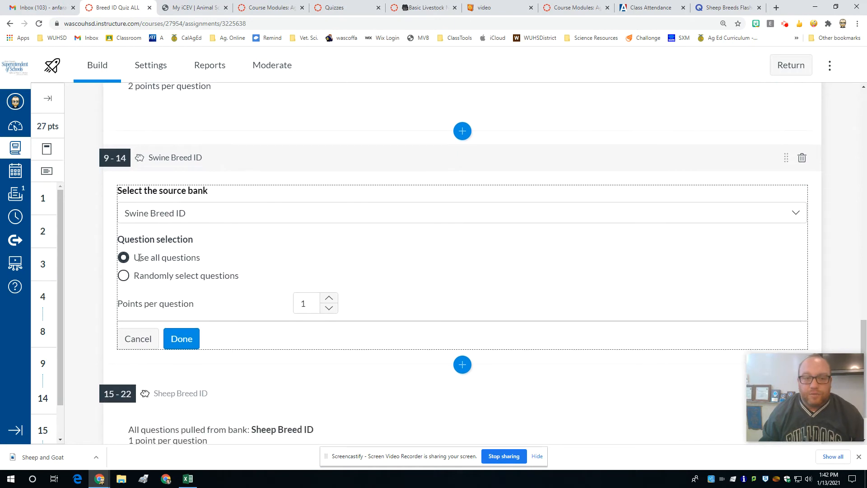
pyautogui.click(123, 276)
pyautogui.click(328, 299)
pyautogui.click(329, 299)
pyautogui.click(329, 298)
pyautogui.click(329, 298)
pyautogui.click(329, 299)
pyautogui.click(329, 326)
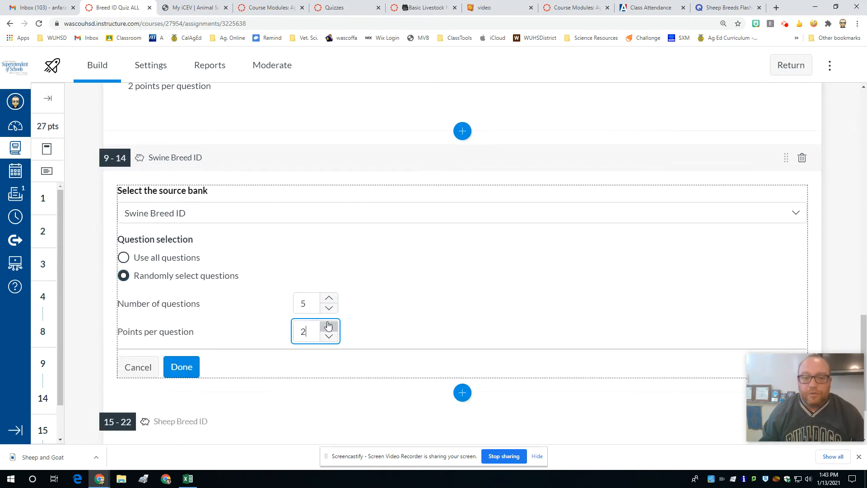
pyautogui.scroll(-1, 208, 281)
pyautogui.scroll(-1, 208, 281)
pyautogui.click(181, 270)
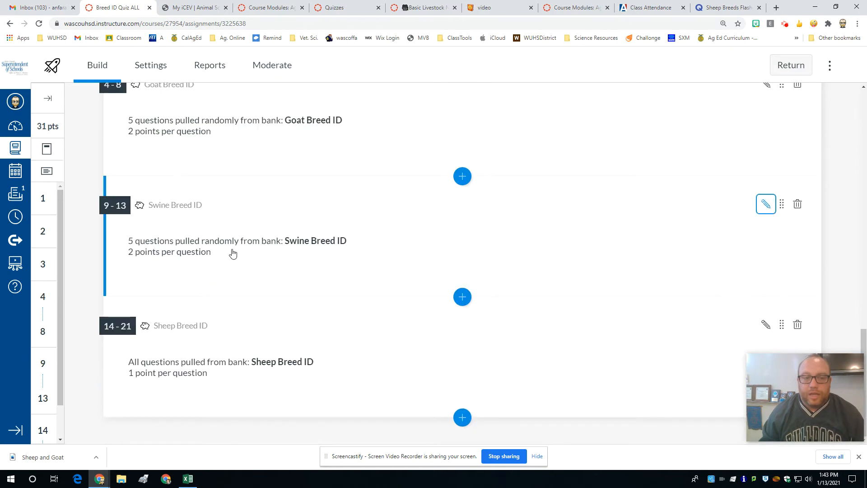
# Set the quiz's Sheep Breed ID group to randomly select 5 questions at 2 points per question.
pyautogui.click(395, 365)
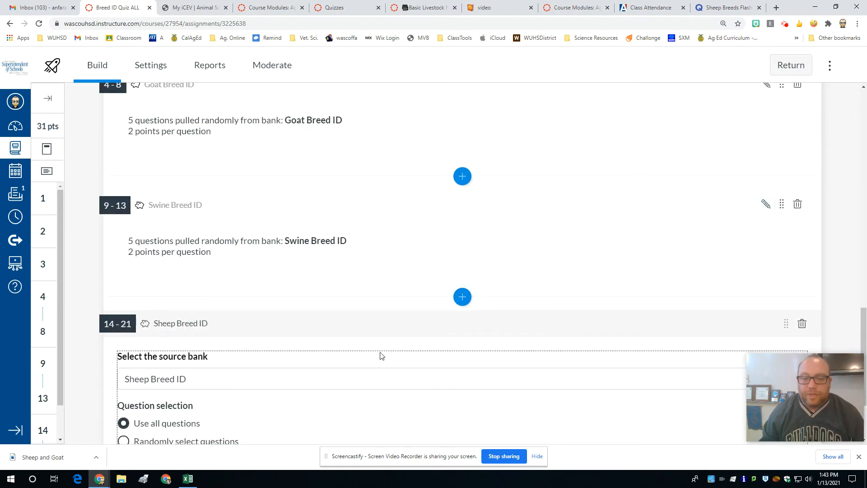
pyautogui.scroll(-1, 290, 312)
pyautogui.scroll(-1, 290, 311)
pyautogui.click(127, 331)
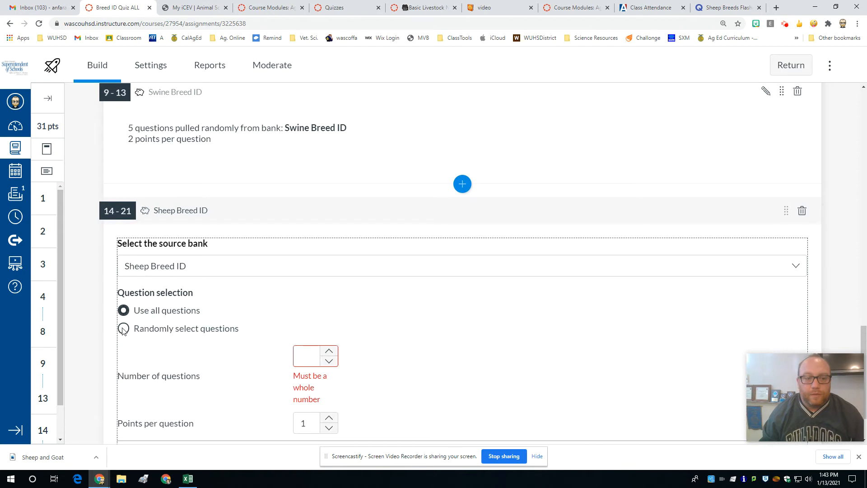
pyautogui.click(328, 351)
pyautogui.click(328, 351)
pyautogui.click(328, 351)
pyautogui.click(329, 351)
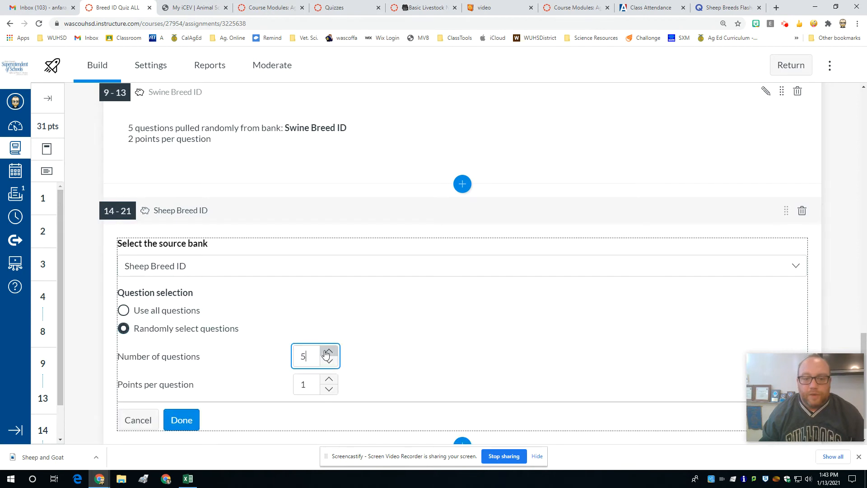
pyautogui.click(329, 379)
pyautogui.click(186, 415)
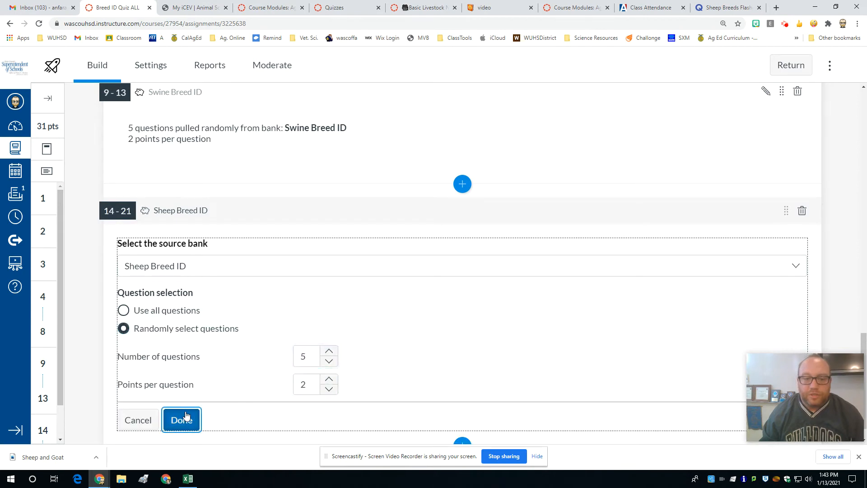
# Open the quiz's instructions editor, inspect its import options for image, audio and video content, and close the editor.
pyautogui.scroll(8, 190, 364)
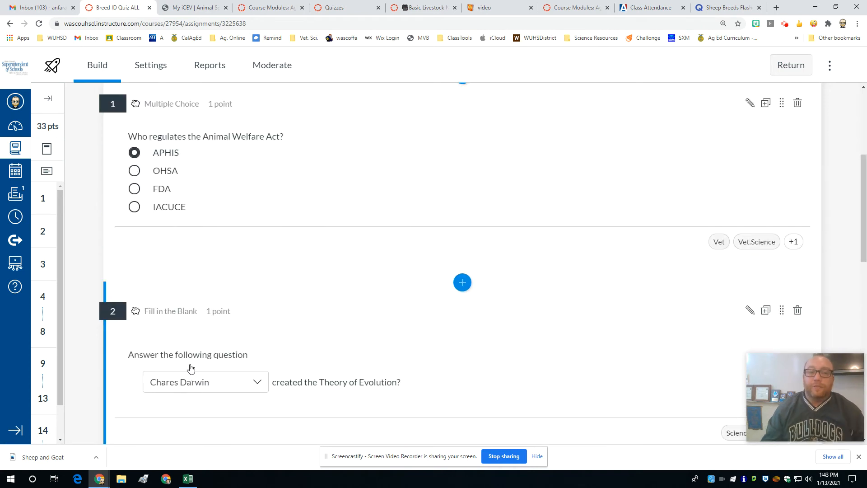
pyautogui.scroll(4, 189, 368)
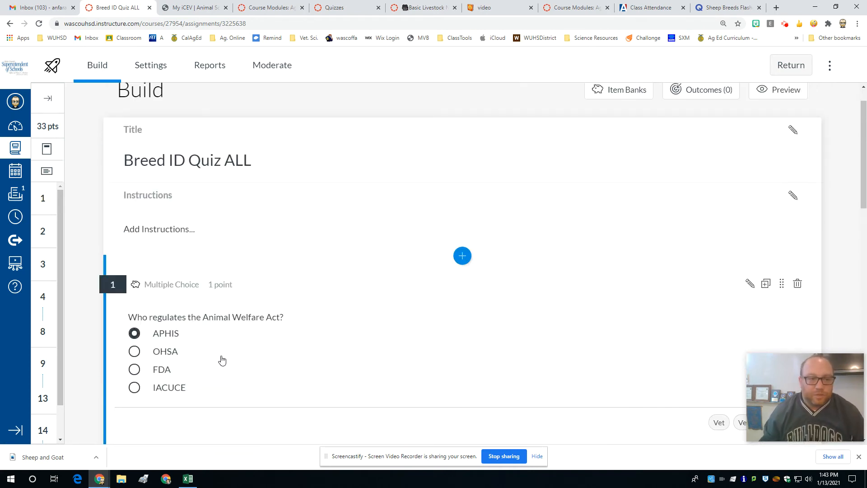
pyautogui.scroll(-3, 221, 361)
pyautogui.scroll(4, 219, 360)
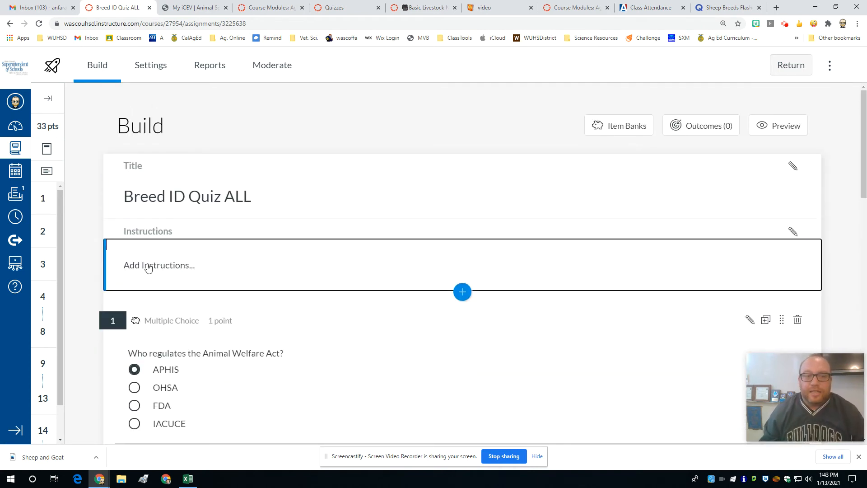
pyautogui.click(148, 267)
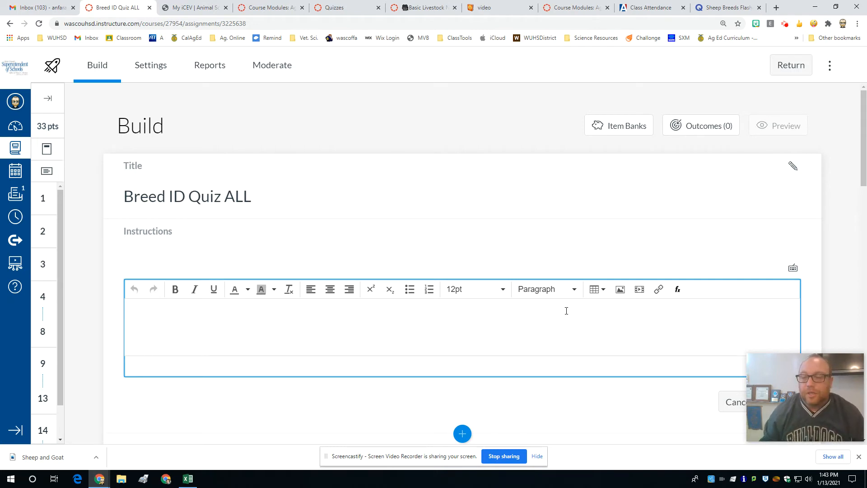
pyautogui.click(621, 290)
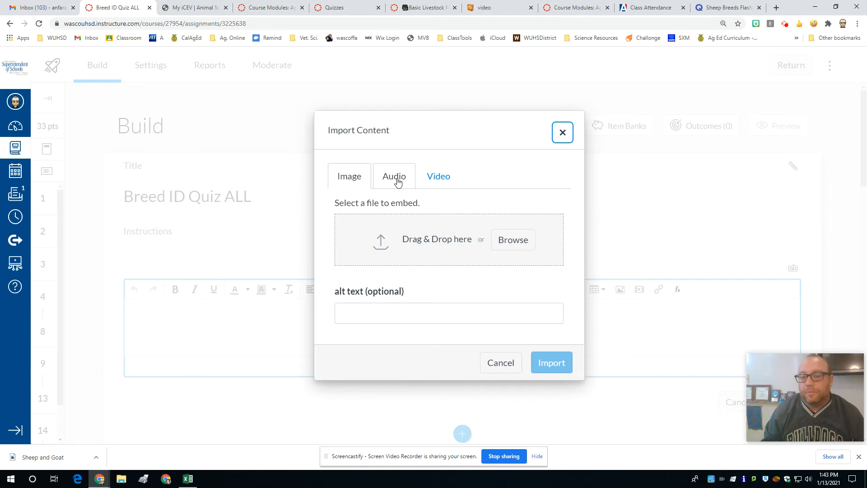
pyautogui.click(562, 132)
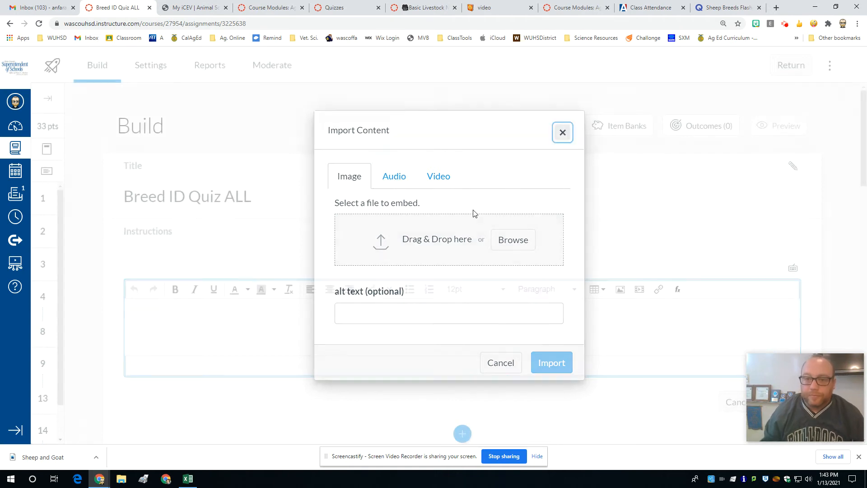
pyautogui.scroll(-3, 213, 276)
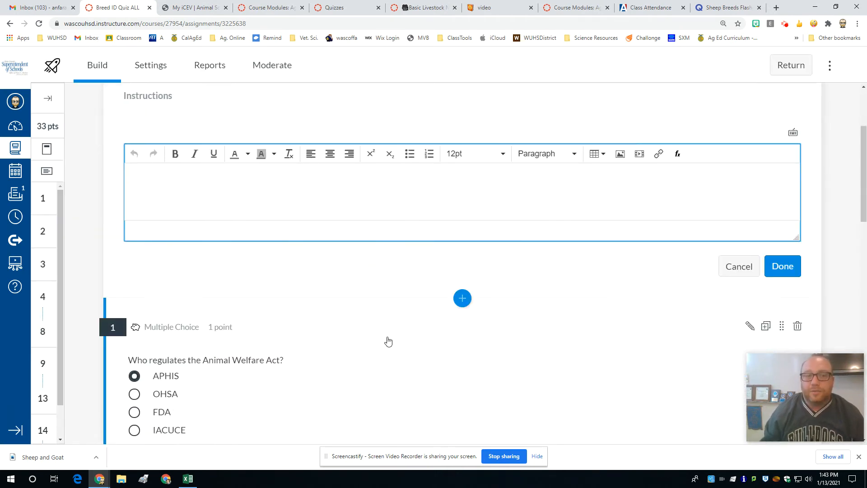
pyautogui.scroll(3, 345, 198)
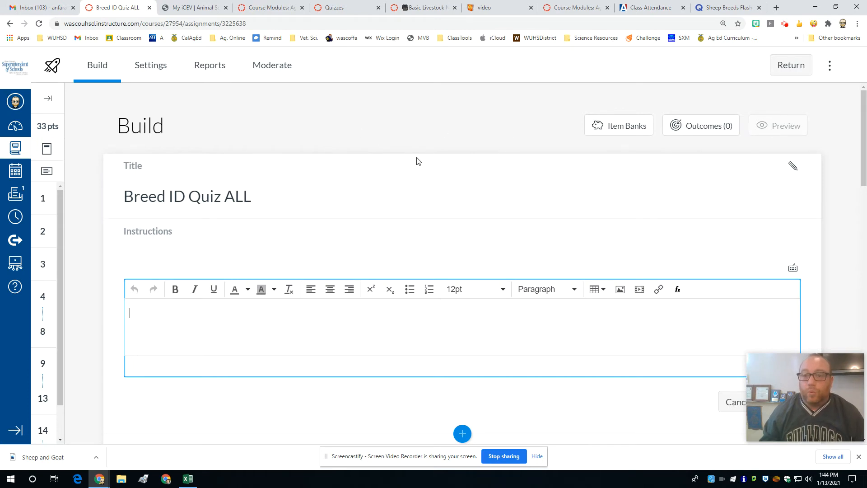
pyautogui.scroll(-20, 416, 160)
pyautogui.scroll(20, 537, 280)
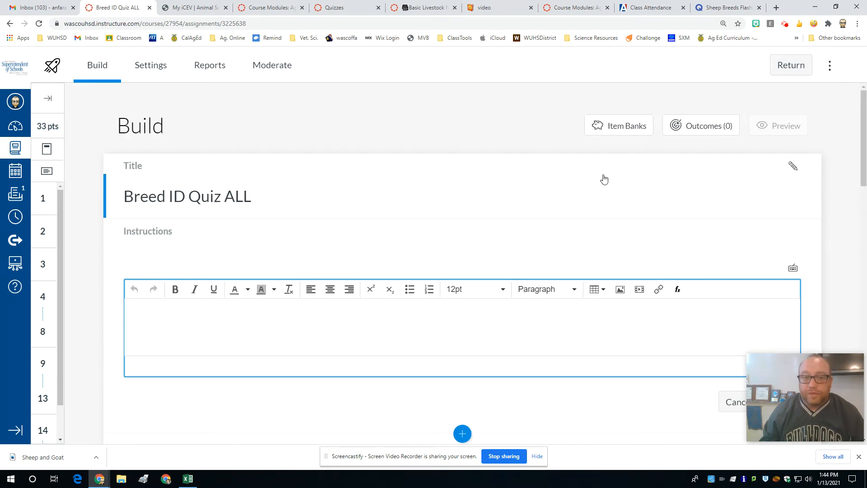
pyautogui.click(400, 127)
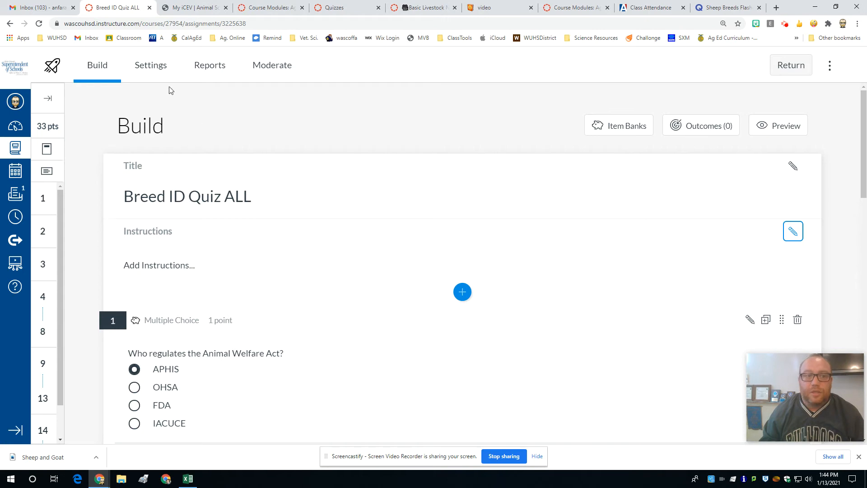
# In the quiz settings, turn on shuffling of questions and answers, and show one question at a time with backtracking allowed.
pyautogui.click(143, 69)
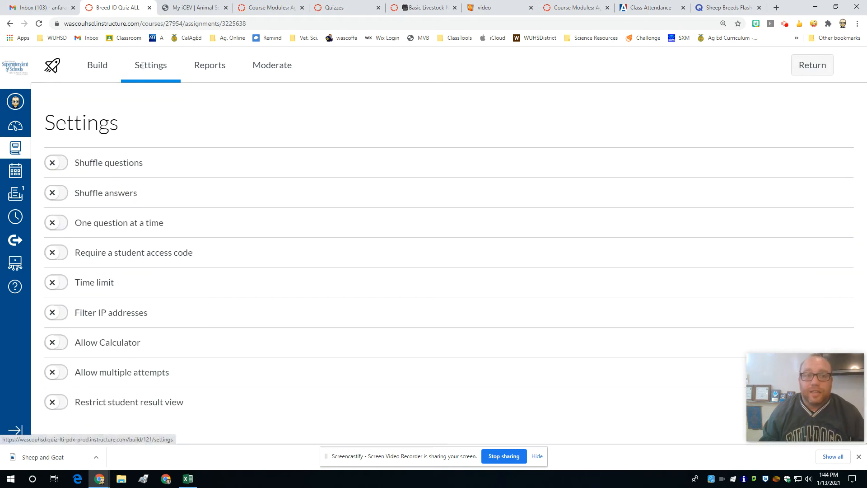
pyautogui.click(56, 163)
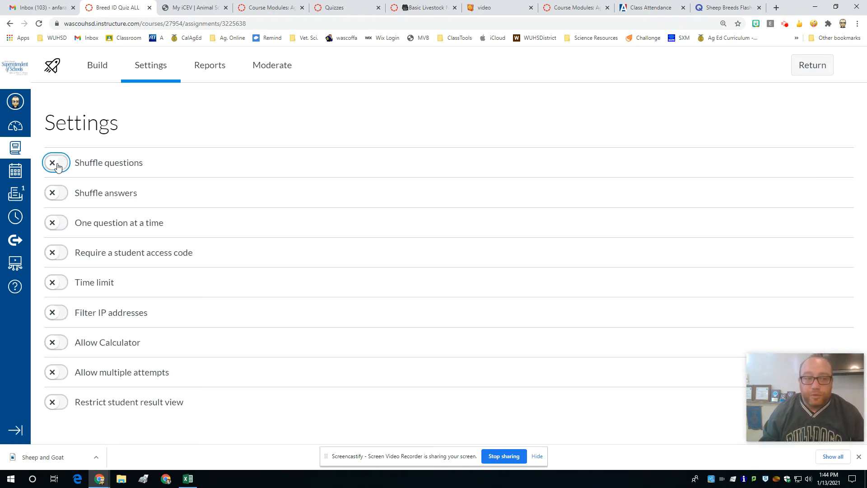
pyautogui.click(56, 195)
pyautogui.click(56, 196)
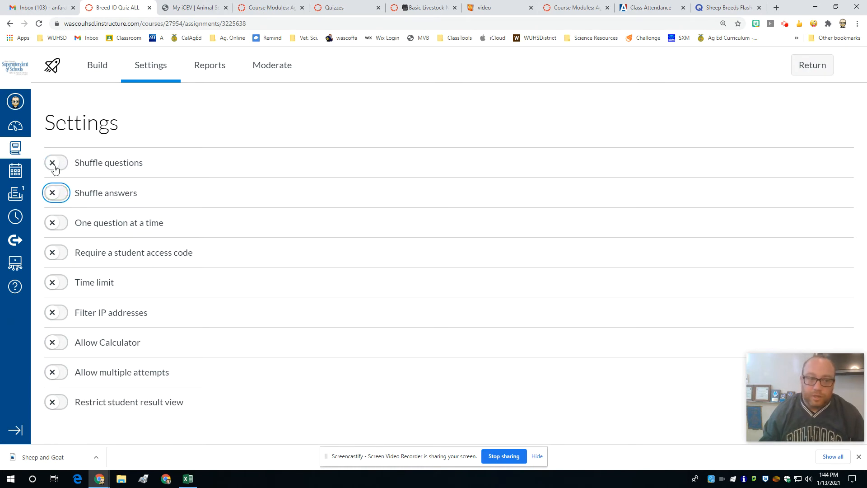
pyautogui.click(55, 195)
pyautogui.click(56, 230)
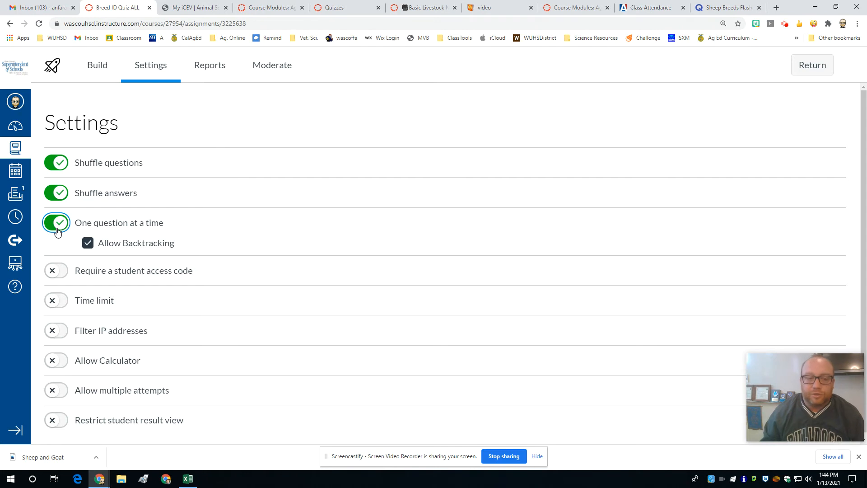
pyautogui.scroll(-1, 113, 357)
pyautogui.click(93, 356)
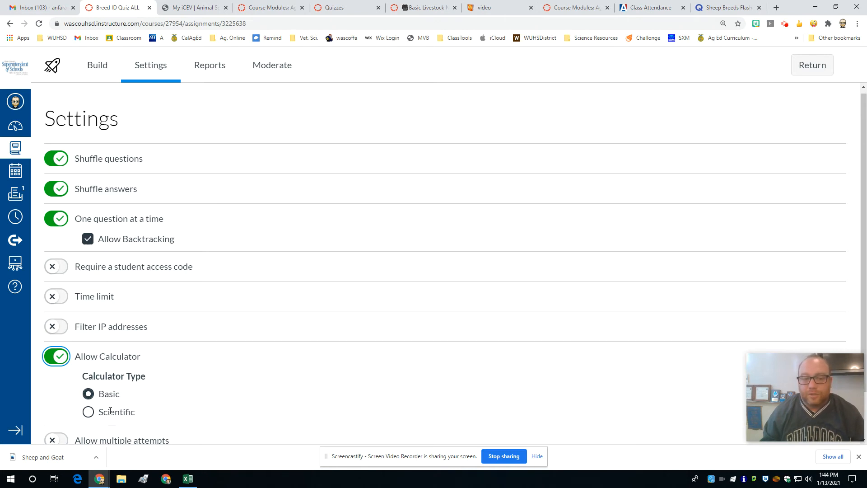
pyautogui.click(56, 357)
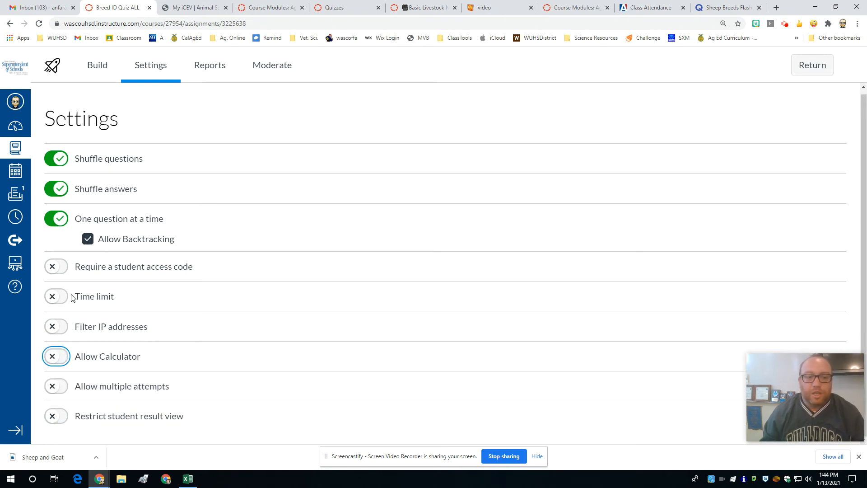
pyautogui.click(56, 296)
pyautogui.click(57, 298)
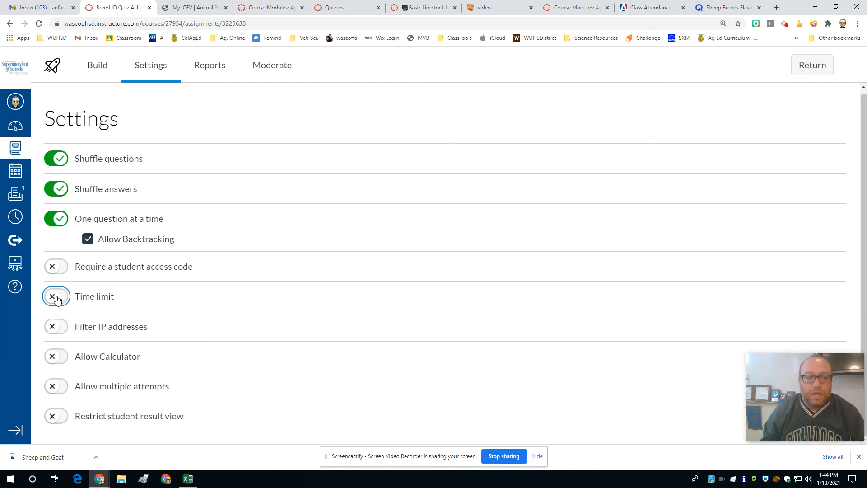
# Allow multiple attempts with the highest score kept and unlimited attempts, and require time between attempts.
pyautogui.click(56, 386)
pyautogui.scroll(-1, 197, 377)
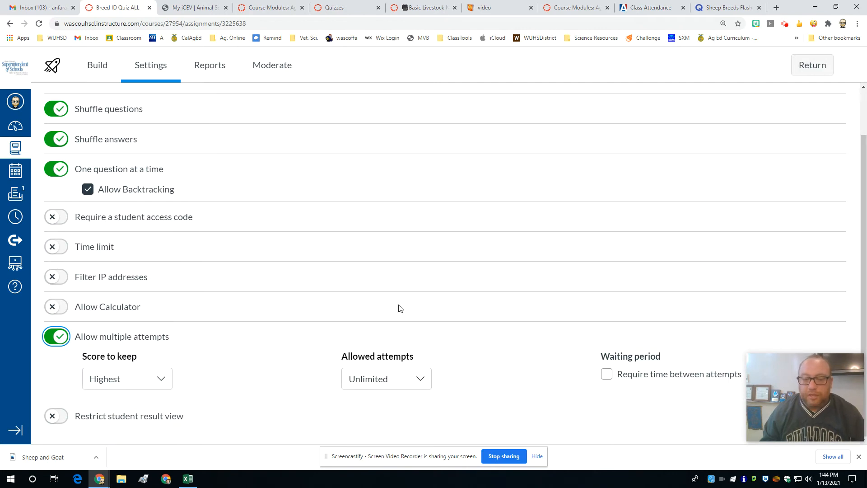
pyautogui.click(400, 384)
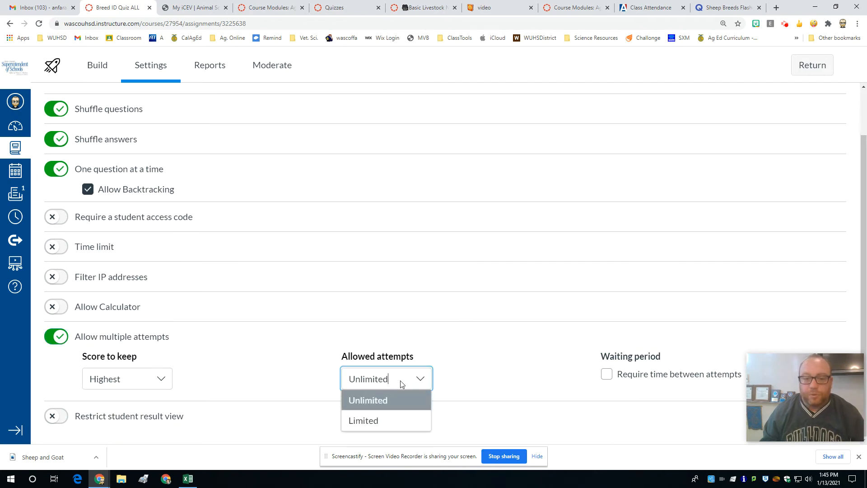
pyautogui.click(468, 354)
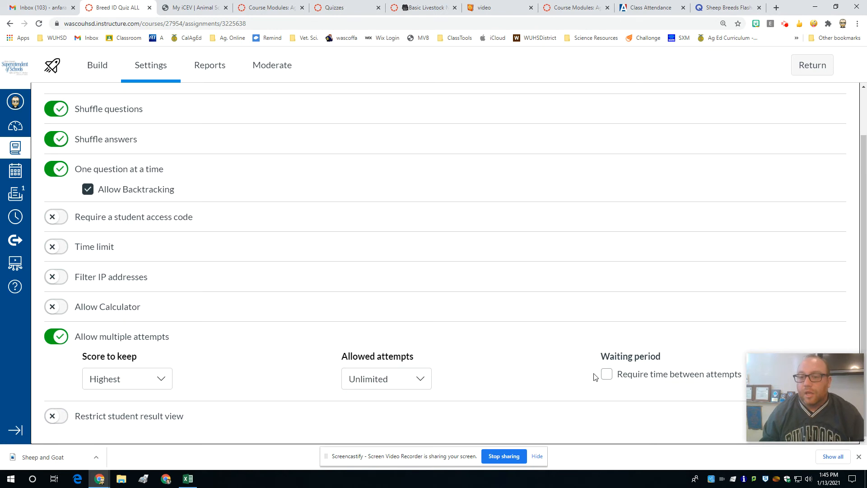
pyautogui.click(607, 374)
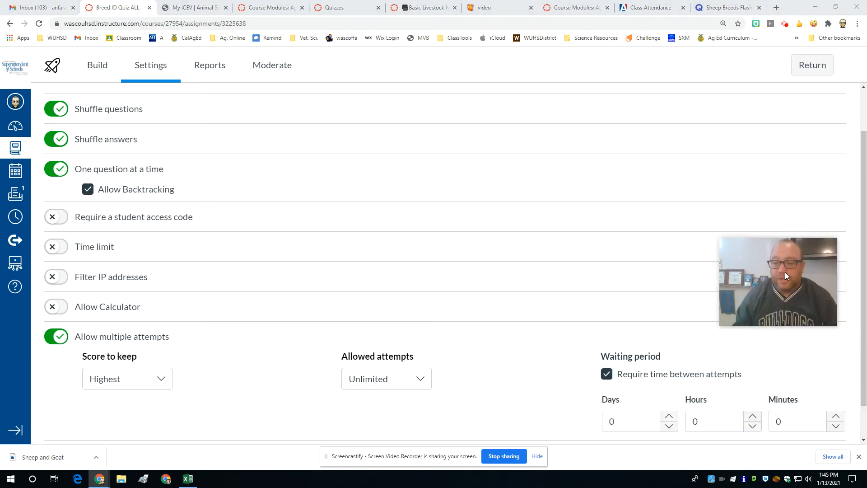
pyautogui.click(668, 415)
pyautogui.click(752, 415)
pyautogui.click(835, 415)
pyautogui.click(836, 426)
pyautogui.click(752, 426)
pyautogui.click(669, 426)
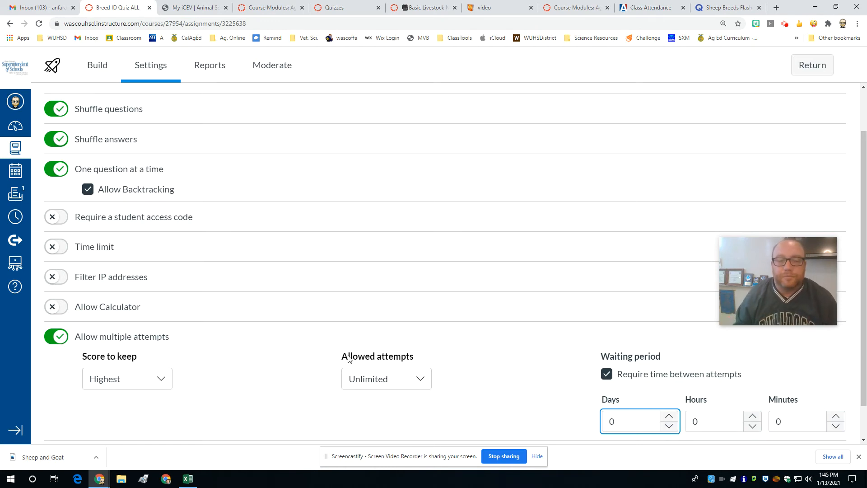
# Restrict the student result view to show points awarded, points possible, and items and questions.
pyautogui.scroll(-1, 277, 306)
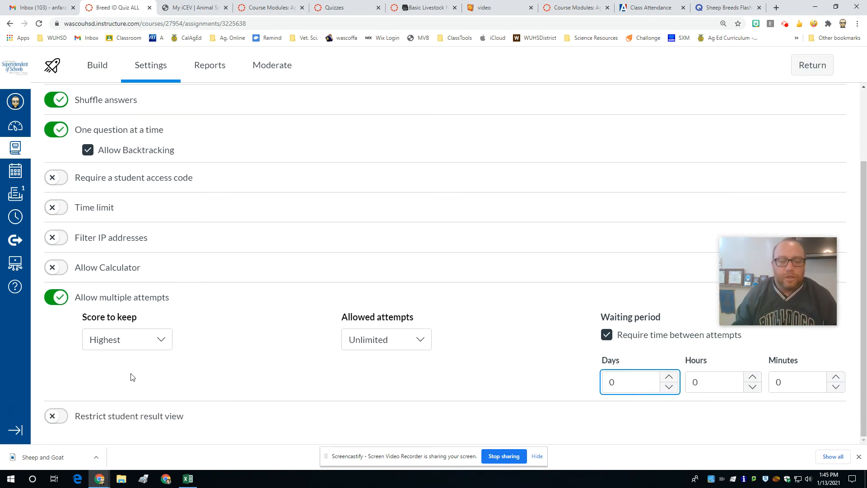
pyautogui.click(63, 419)
pyautogui.scroll(-3, 185, 391)
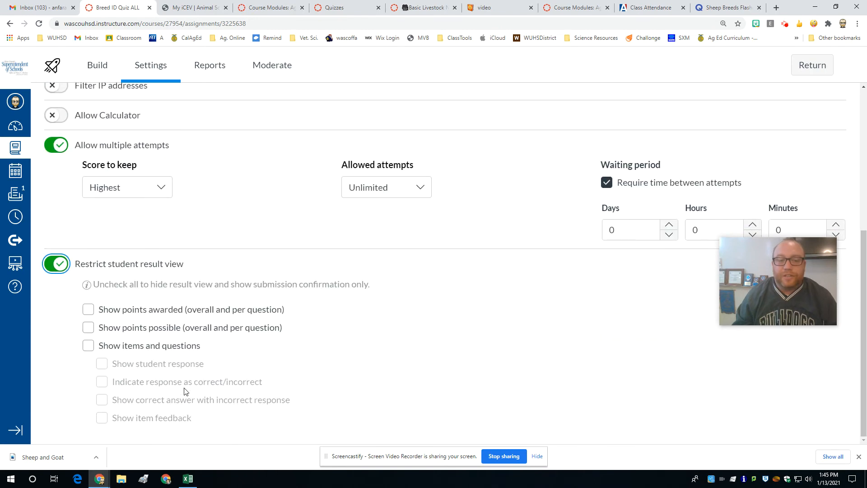
pyautogui.click(89, 311)
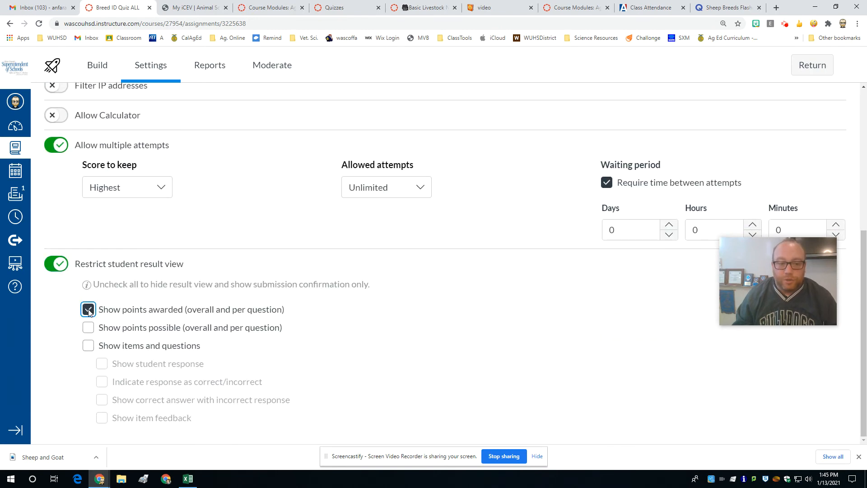
pyautogui.click(88, 328)
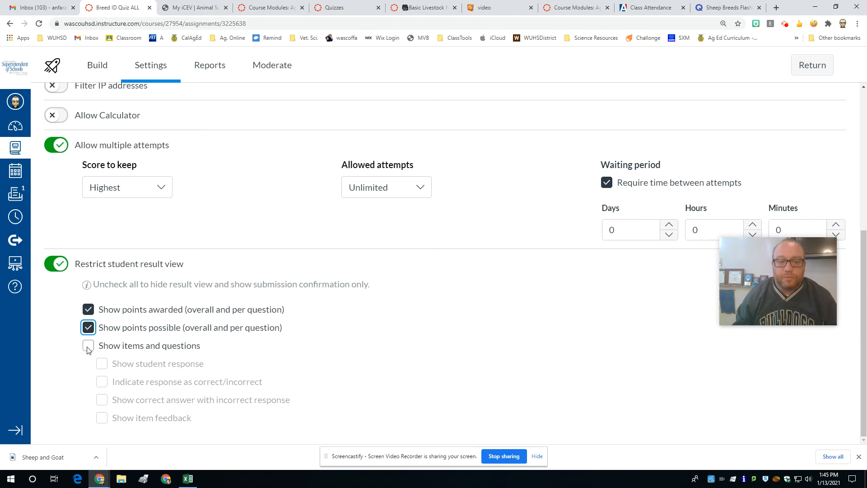
pyautogui.click(88, 346)
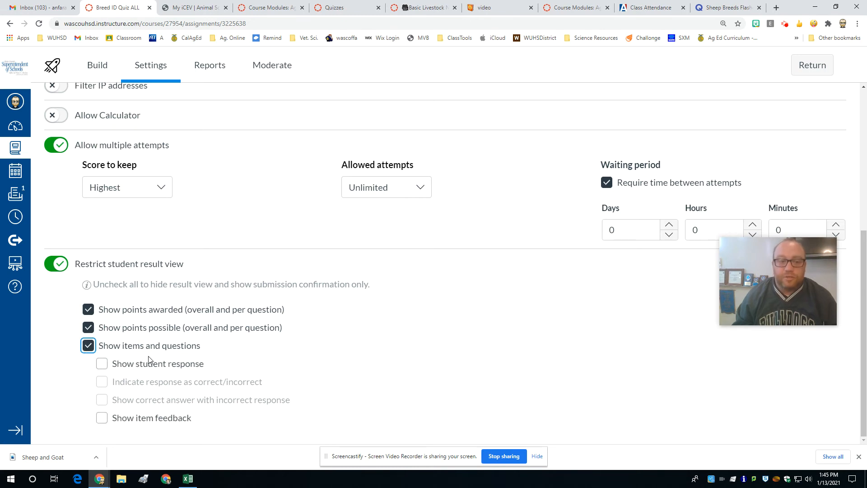
pyautogui.click(102, 365)
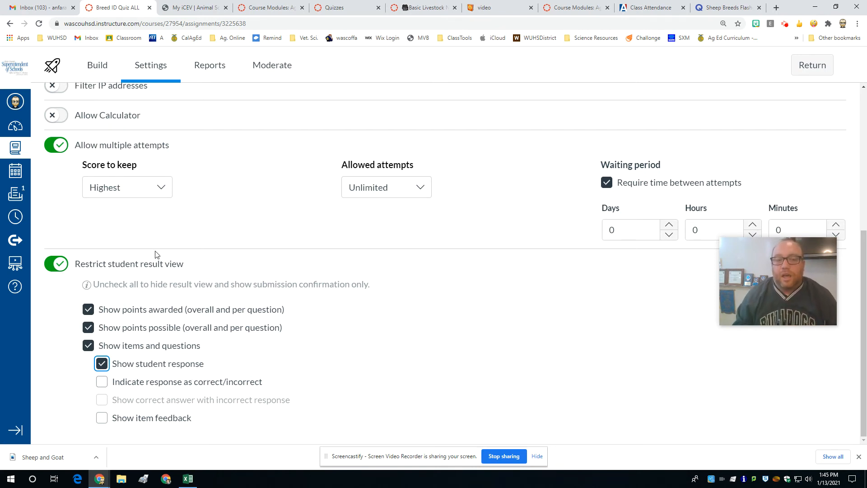
pyautogui.click(102, 418)
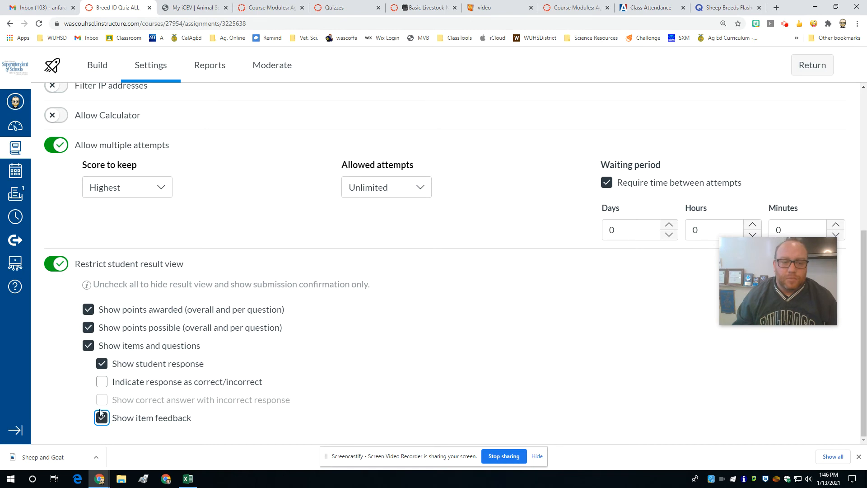
pyautogui.click(102, 365)
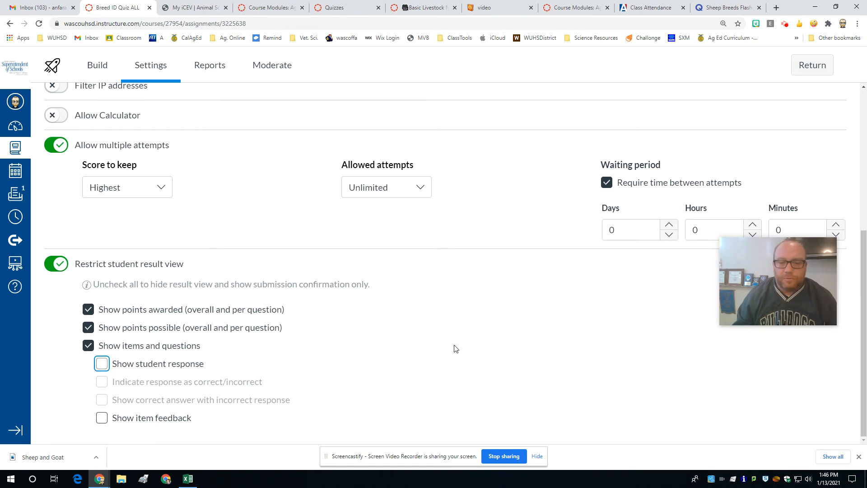
# View the analysis reports available for the quiz.
pyautogui.scroll(5, 550, 280)
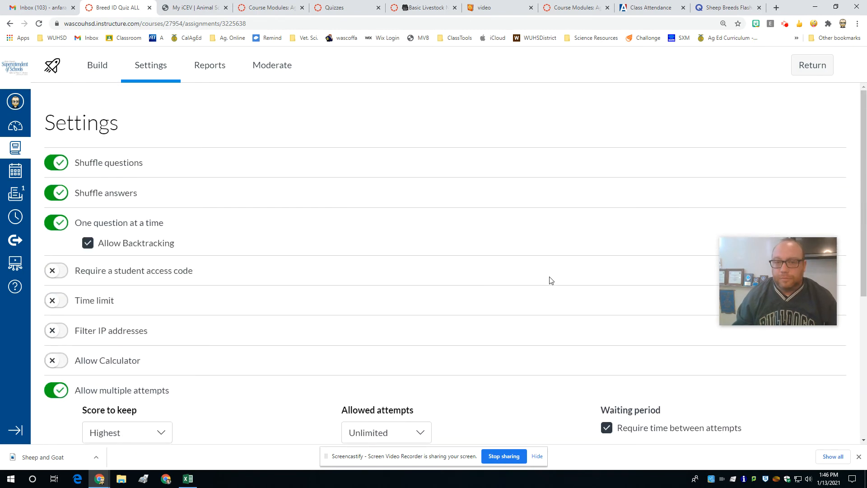
pyautogui.click(221, 68)
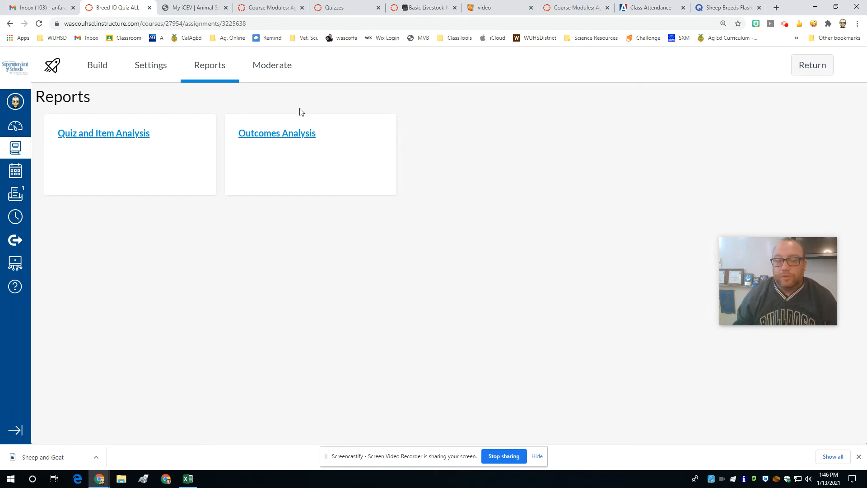
# In student moderation, try a time limit multiplier of 1.5 as the first student's accommodation, then cancel without saving.
pyautogui.click(273, 67)
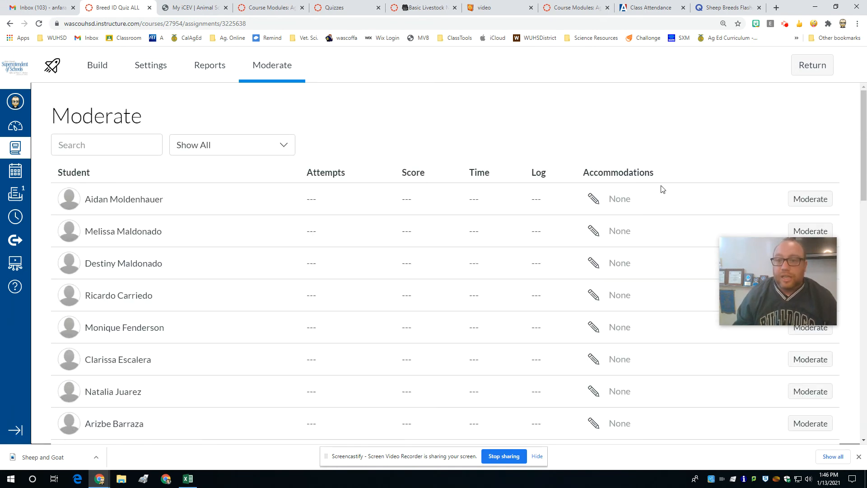
pyautogui.click(594, 199)
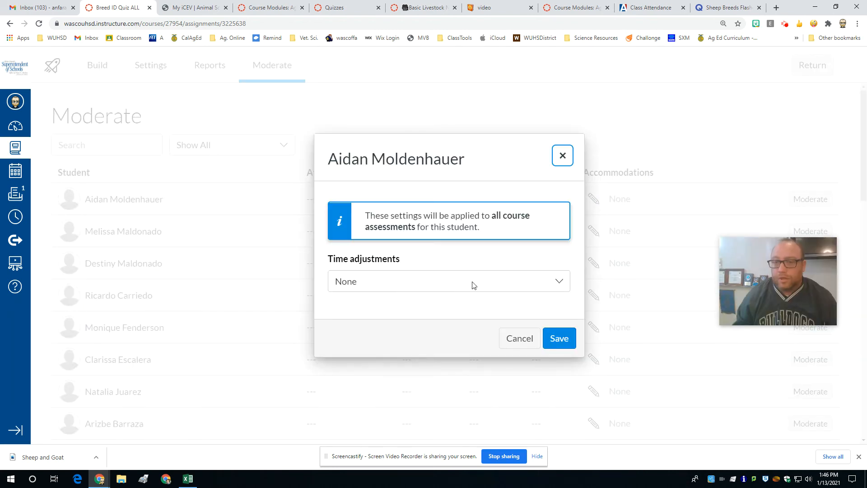
pyautogui.click(369, 289)
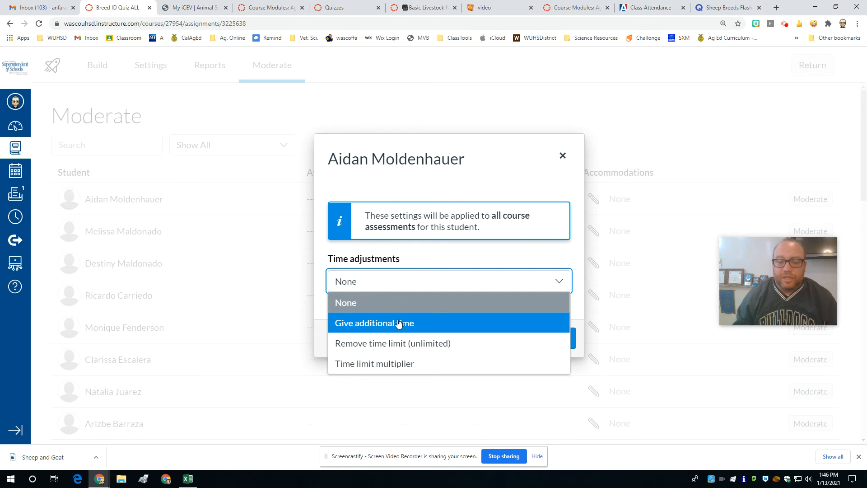
pyautogui.click(346, 366)
pyautogui.click(563, 301)
pyautogui.click(563, 301)
pyautogui.click(565, 301)
pyautogui.click(565, 301)
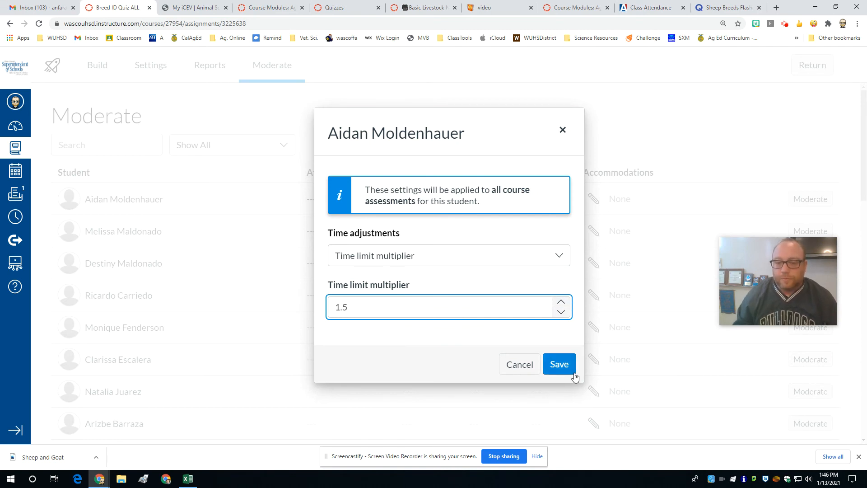
pyautogui.click(531, 370)
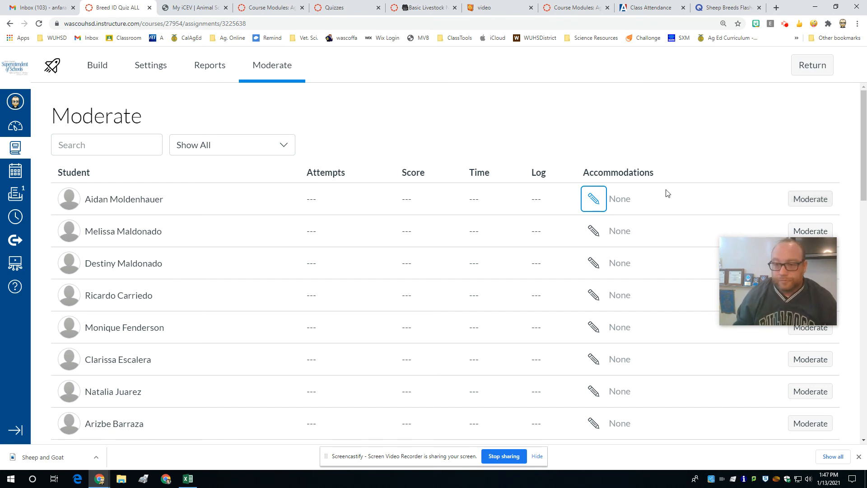
# Return to the quiz build page, start the student preview and examine the layout of the first question.
pyautogui.click(90, 69)
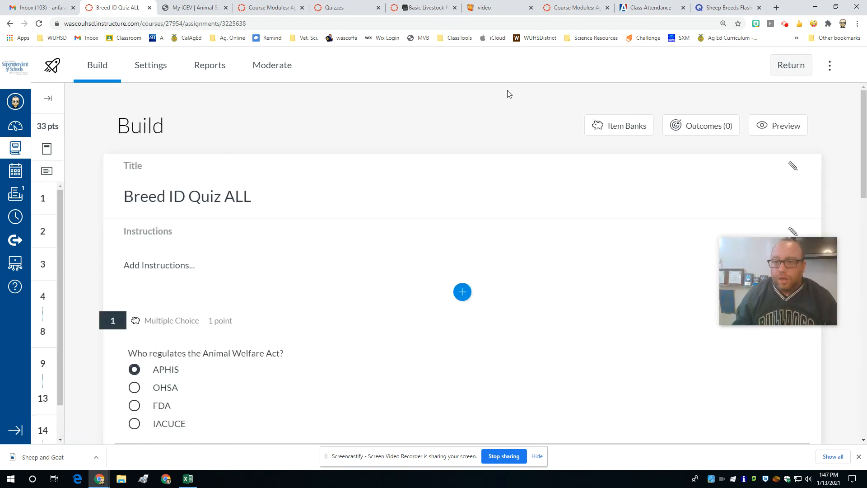
pyautogui.click(773, 132)
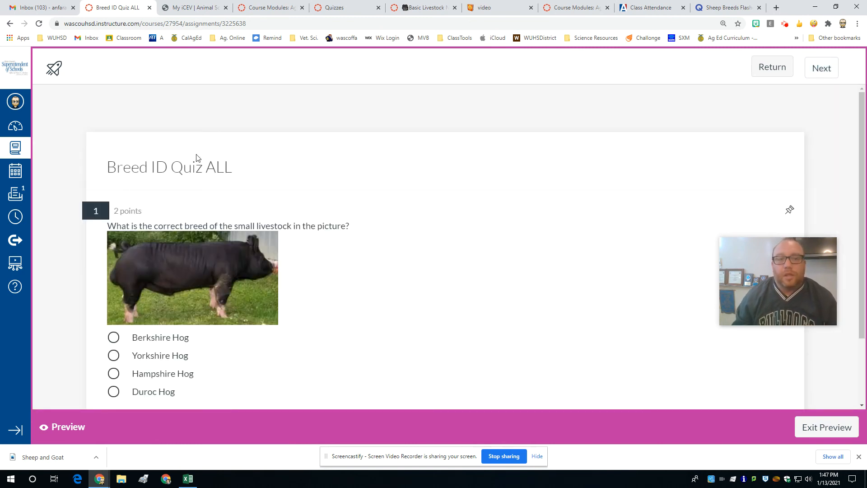
pyautogui.scroll(-2, 348, 253)
pyautogui.scroll(1, 354, 254)
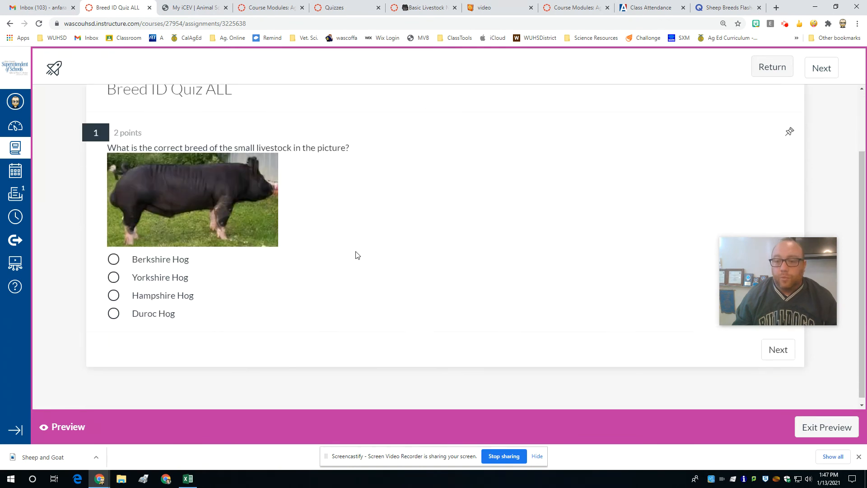
pyautogui.scroll(-1, 358, 256)
pyautogui.scroll(2, 412, 238)
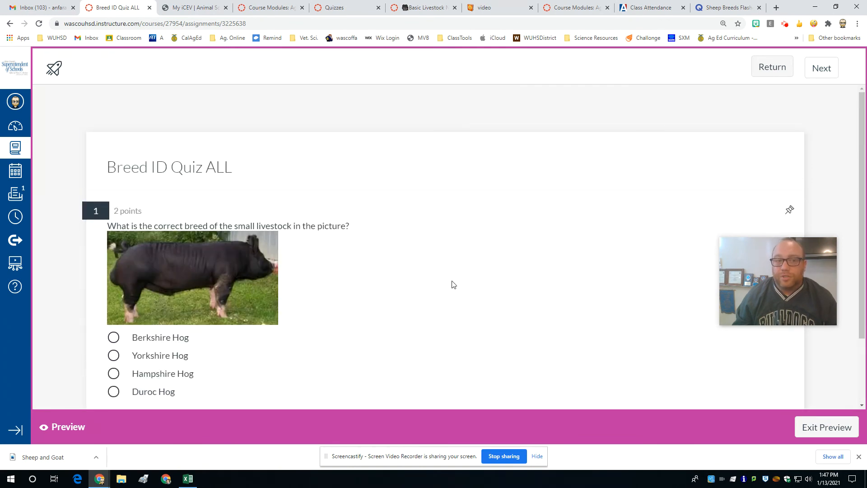
pyautogui.scroll(-2, 441, 280)
pyautogui.scroll(1, 440, 279)
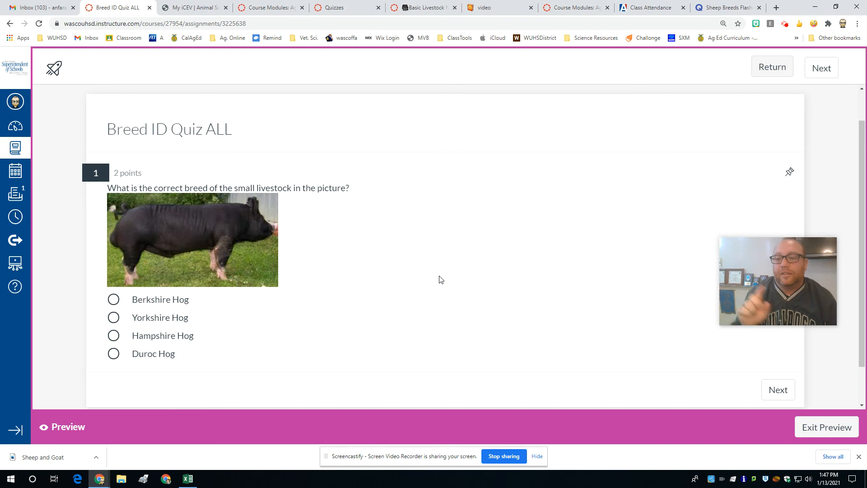
# Advance through the preview to question 6 and answer the Theory of Evolution question with Chares Darwin.
pyautogui.click(775, 390)
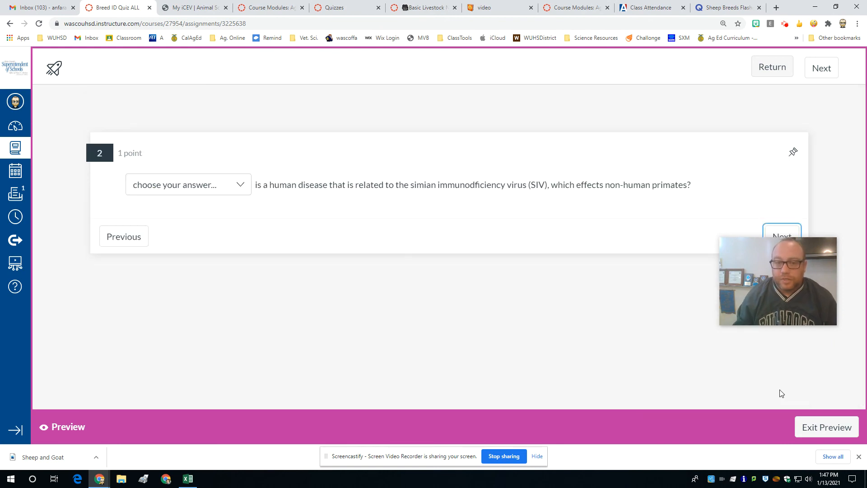
pyautogui.click(773, 240)
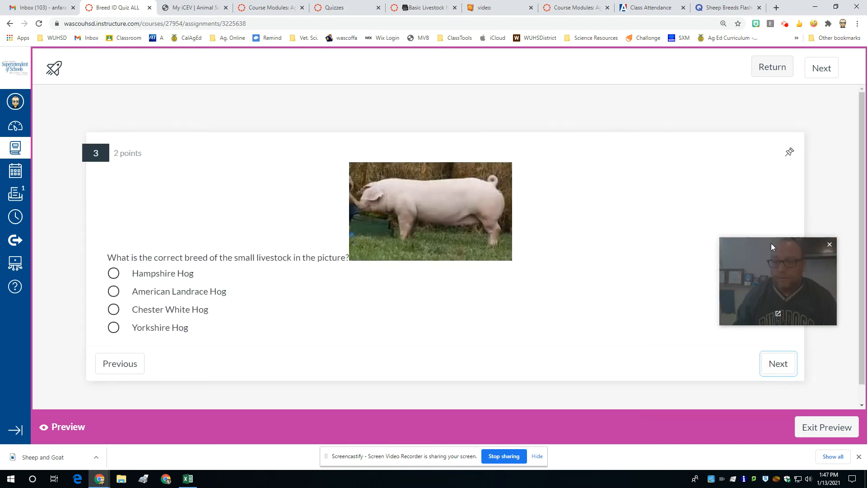
pyautogui.click(788, 366)
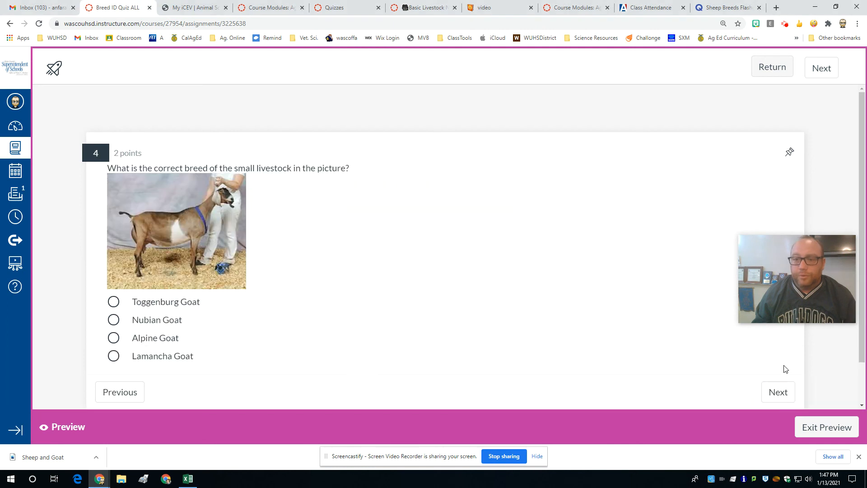
pyautogui.click(776, 388)
pyautogui.click(775, 388)
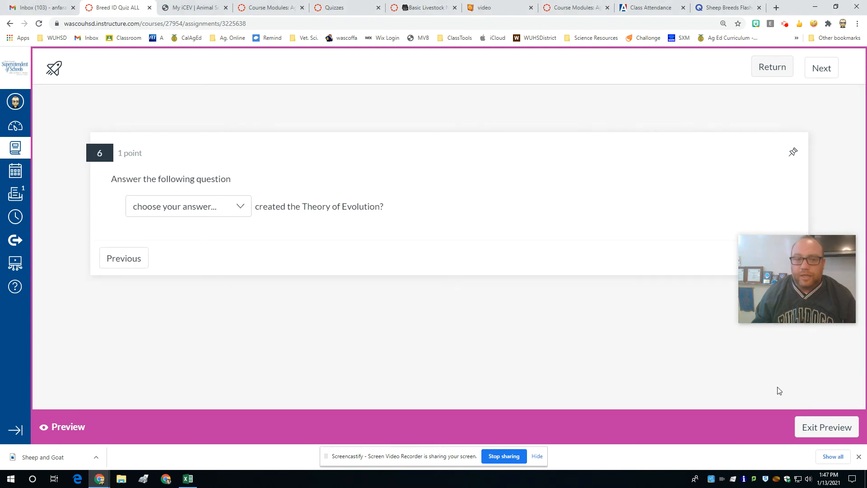
pyautogui.click(204, 203)
pyautogui.click(199, 265)
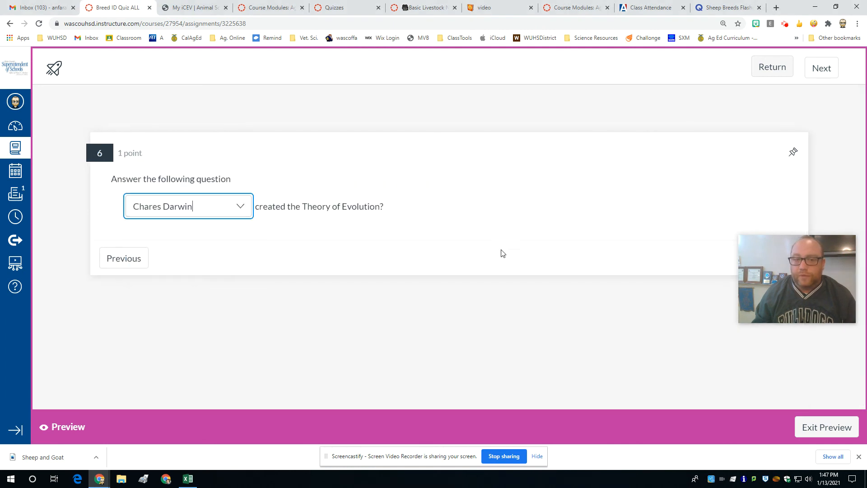
# Continue to question 7, pin it, and move on to question 8.
pyautogui.moveTo(768, 264); pyautogui.dragTo(766, 175)
pyautogui.click(781, 257)
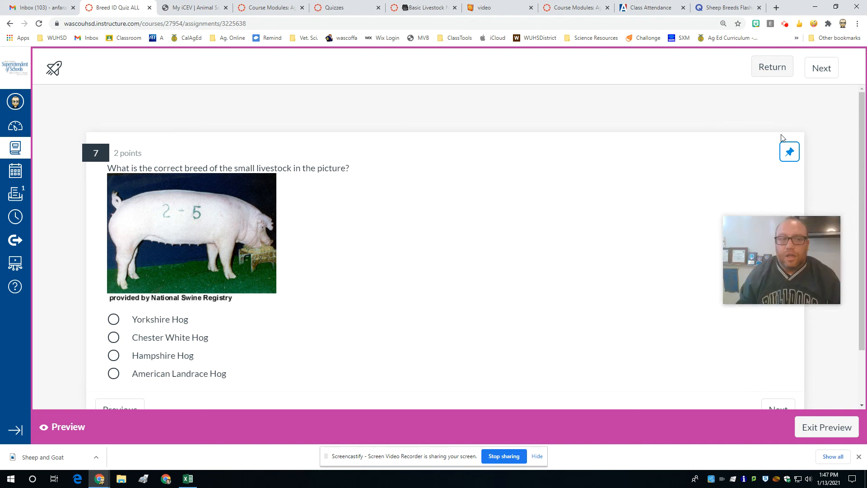
pyautogui.moveTo(765, 278); pyautogui.dragTo(778, 256)
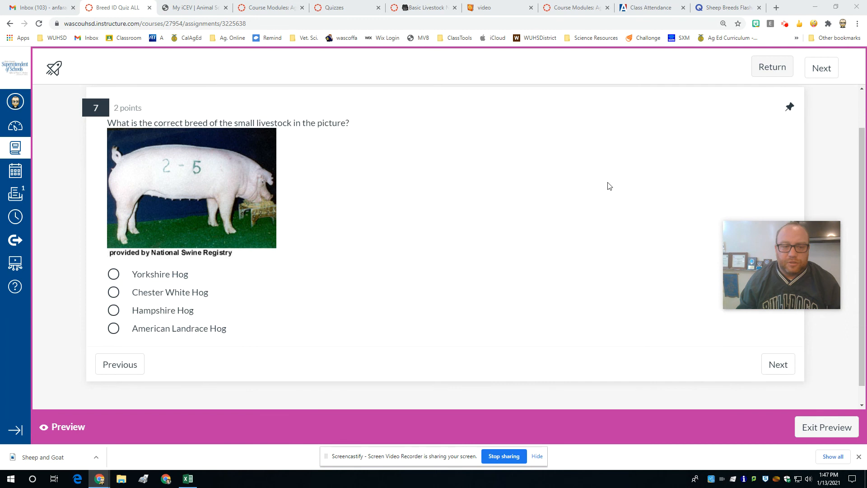
pyautogui.click(778, 364)
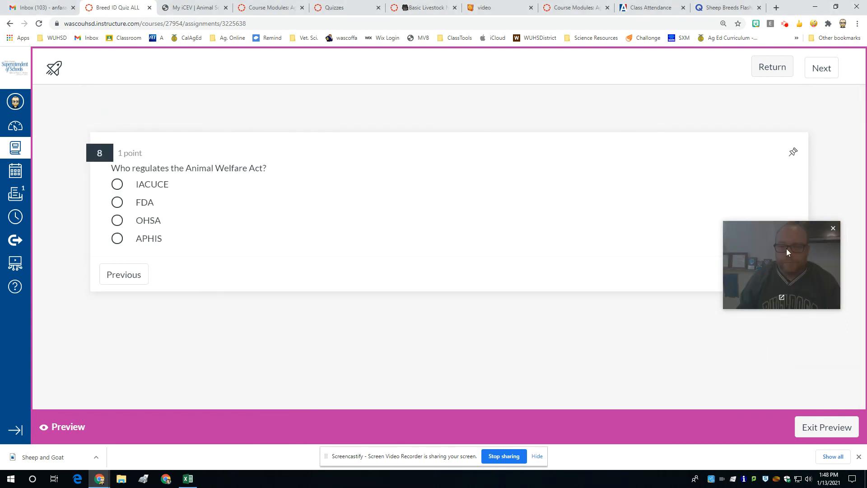
# Skip through the remaining questions to question 18 and submit the preview attempt with questions left unanswered.
pyautogui.click(819, 69)
pyautogui.click(818, 68)
pyautogui.click(818, 68)
pyautogui.click(818, 69)
pyautogui.click(818, 69)
pyautogui.click(818, 68)
pyautogui.click(819, 69)
pyautogui.click(818, 70)
pyautogui.click(818, 69)
pyautogui.click(818, 69)
pyautogui.click(818, 70)
pyautogui.click(819, 70)
pyautogui.click(818, 70)
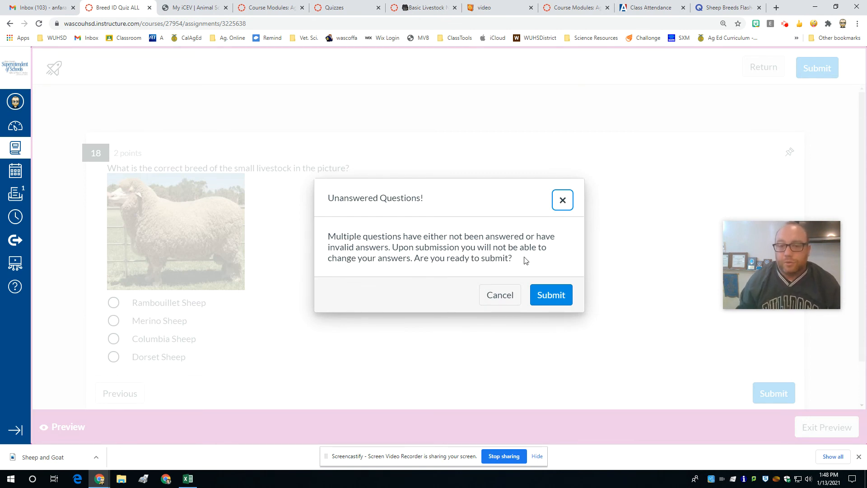
pyautogui.click(553, 295)
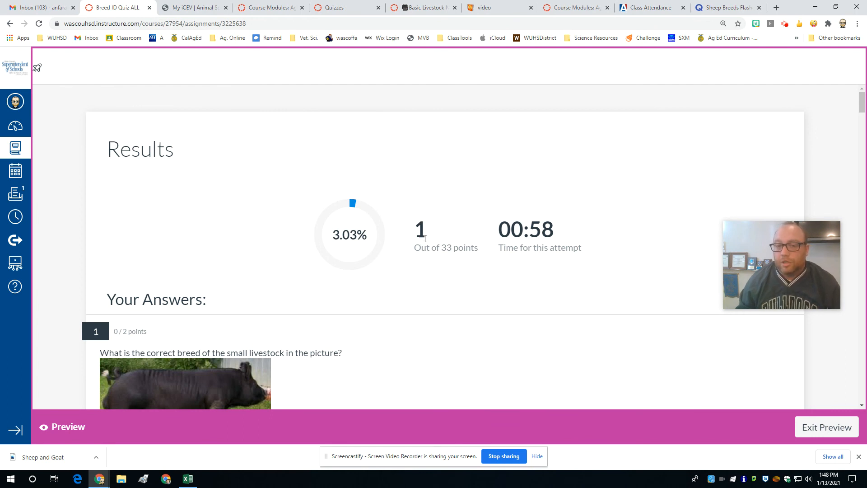
# Examine the preview results page, including the overall score and the points and responses shown for each question.
pyautogui.scroll(-20, 408, 302)
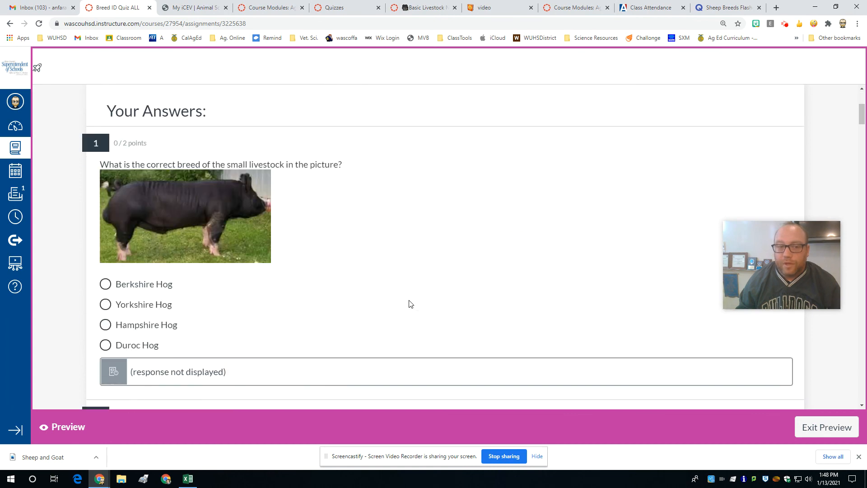
pyautogui.scroll(-20, 409, 303)
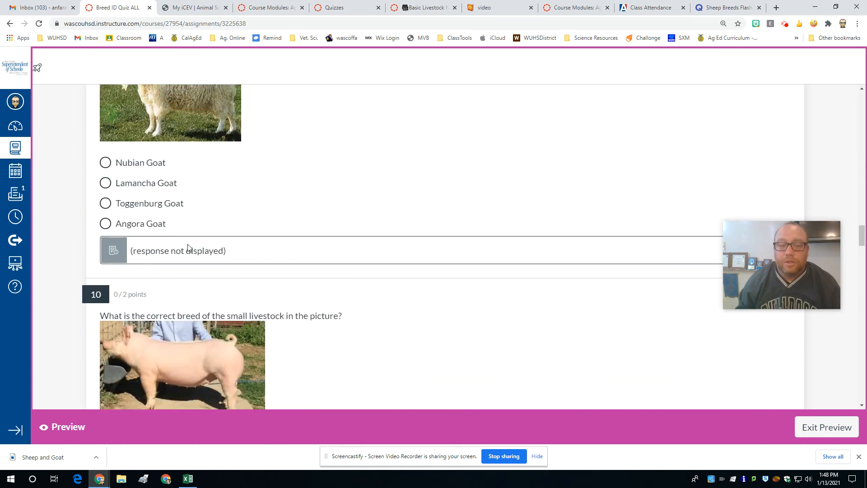
pyautogui.scroll(2, 193, 244)
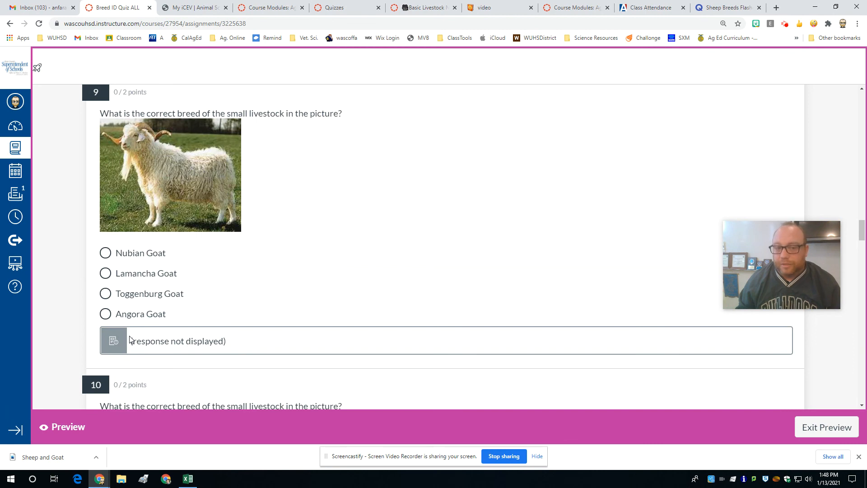
pyautogui.scroll(-20, 339, 325)
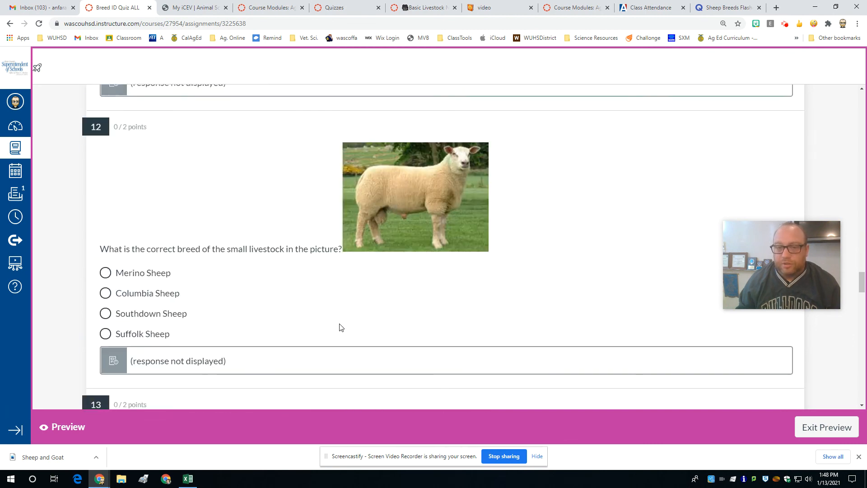
pyautogui.scroll(-8, 339, 328)
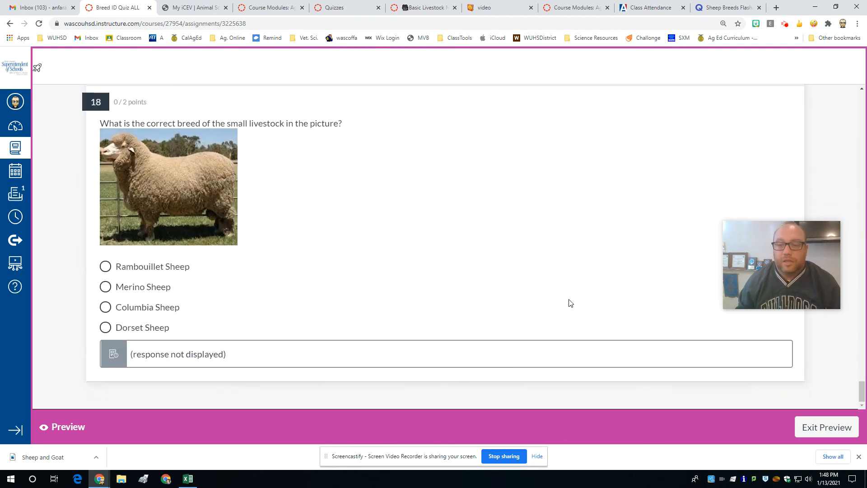
pyautogui.scroll(20, 589, 152)
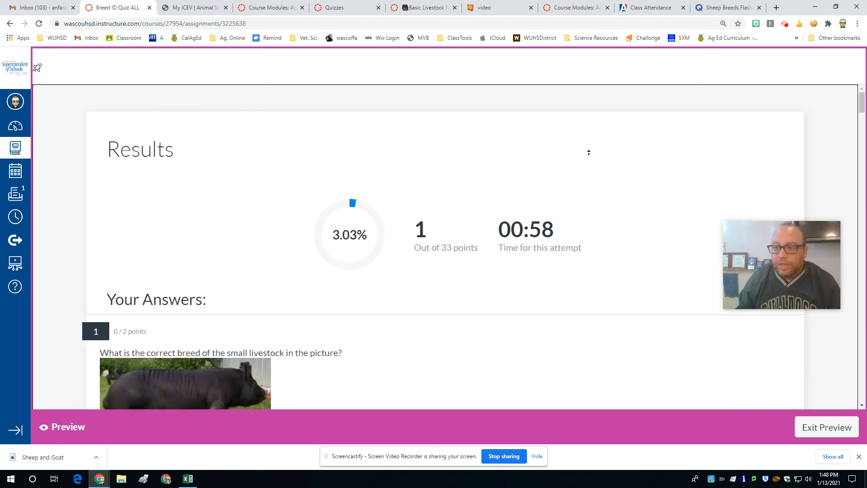